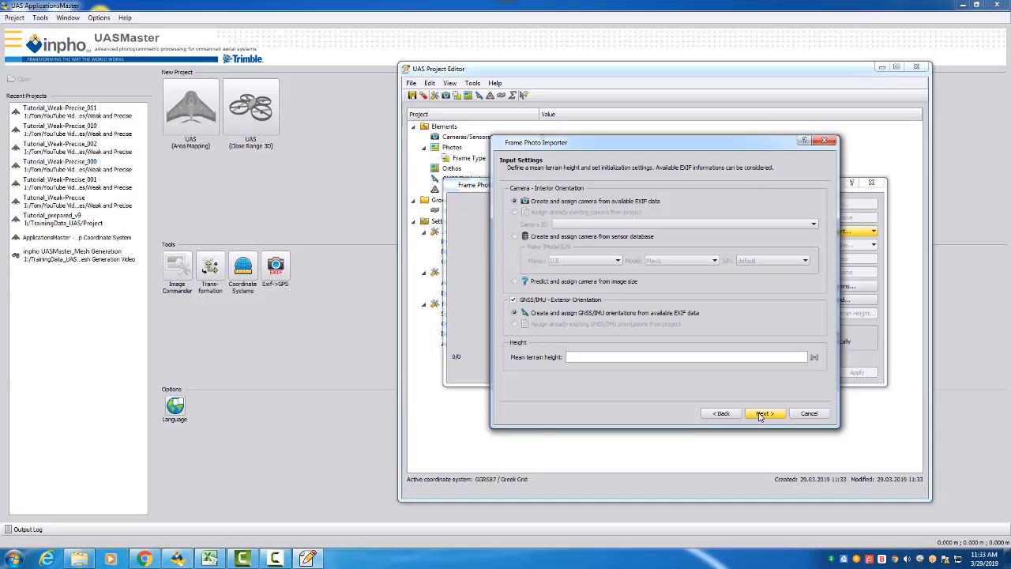
# Import the frame photos with the camera and GNSS/IMU orientations created from EXIF data, and accept the photo list
pyautogui.click(688, 359)
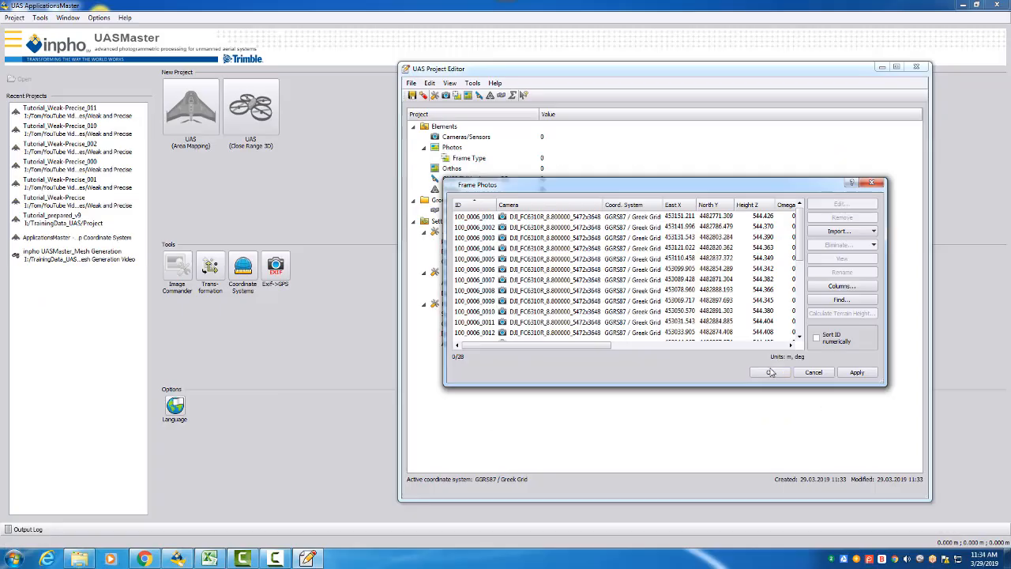
pyautogui.click(770, 372)
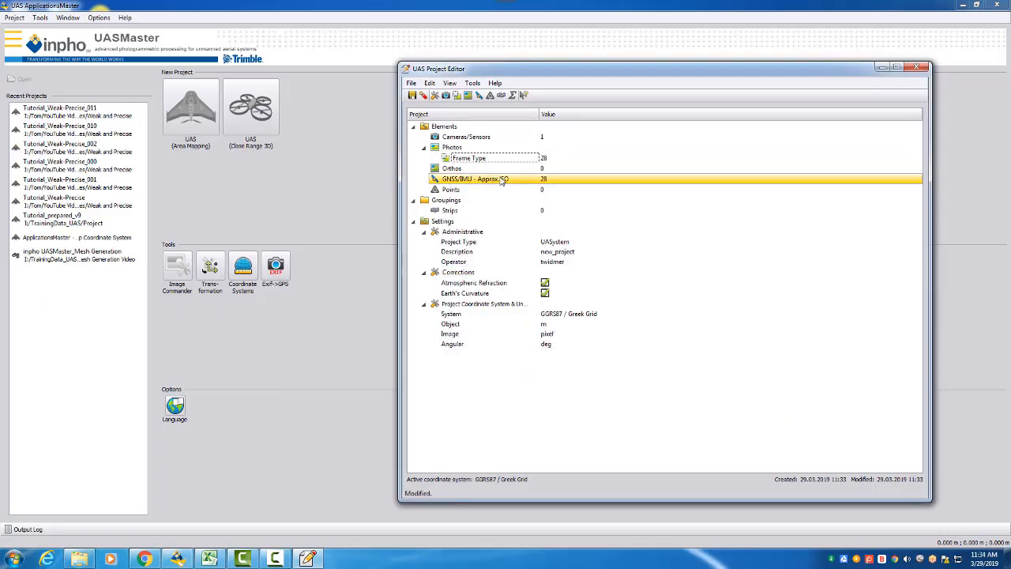
# Set the GNSS position standard deviations of East X, North Y and Height Z to 0.1 m for the GNSS/IMU data
pyautogui.doubleClick(503, 180)
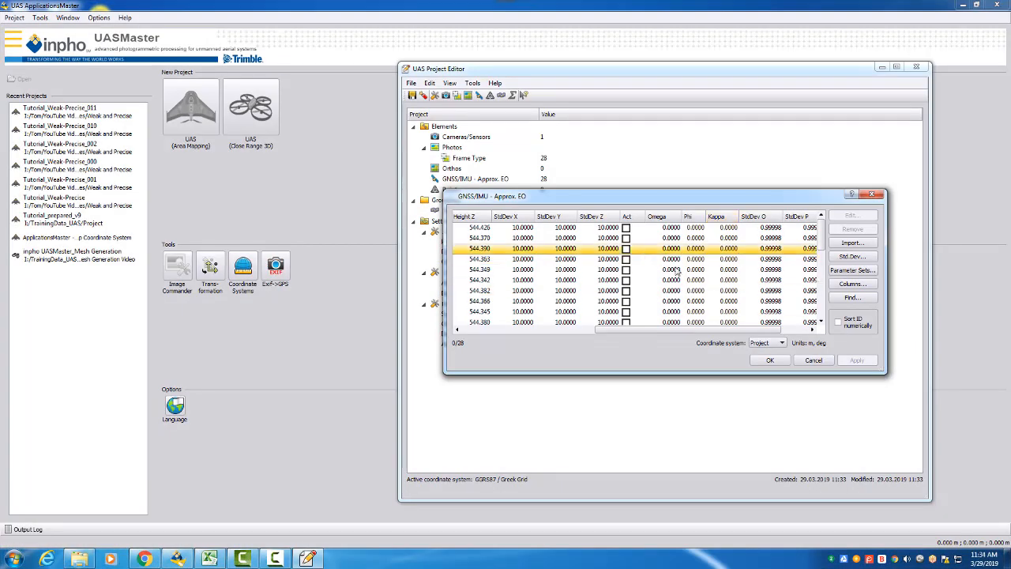
pyautogui.moveTo(751, 331); pyautogui.dragTo(558, 335)
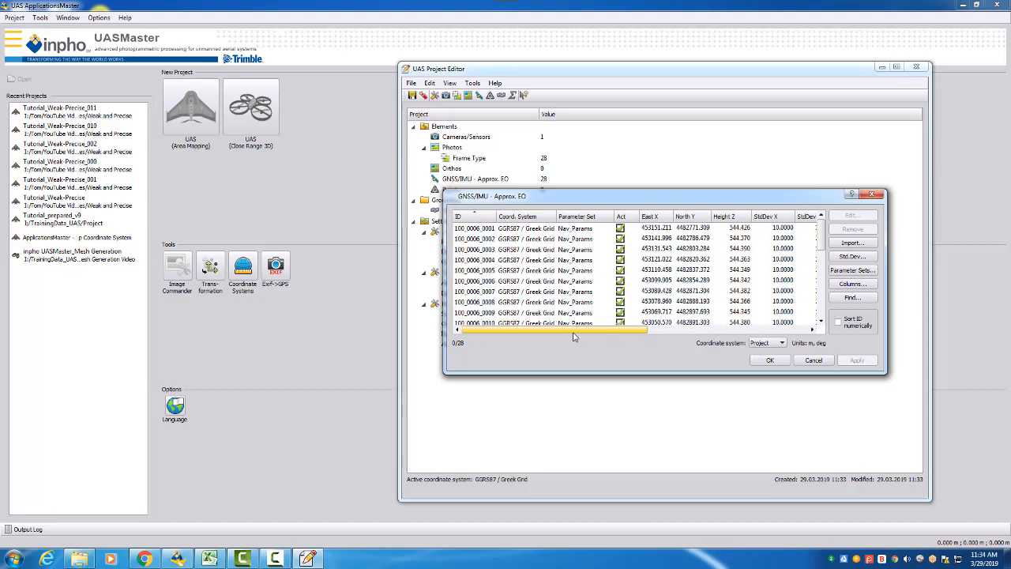
pyautogui.click(852, 256)
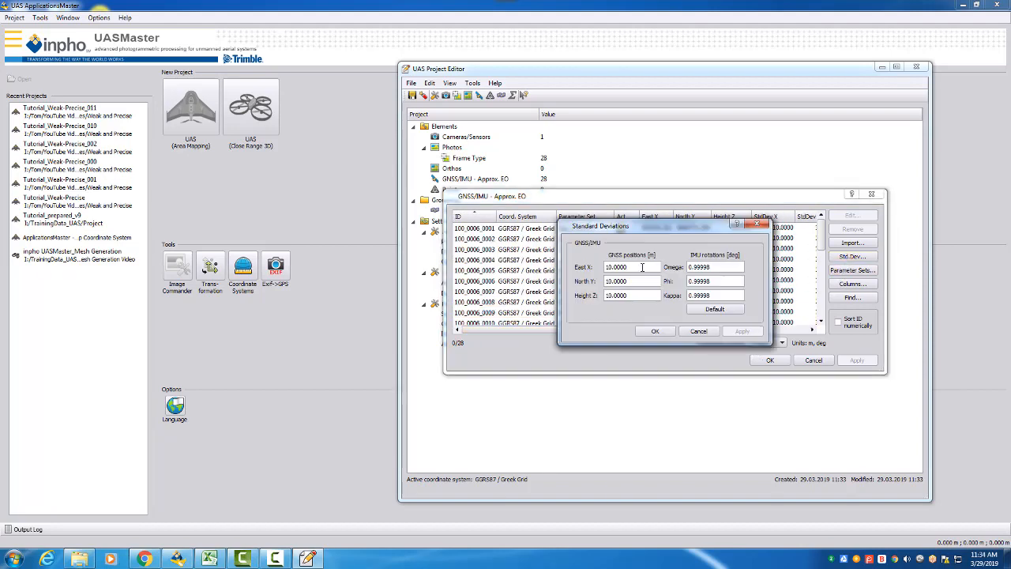
pyautogui.write('00')
pyautogui.press('Tab')
pyautogui.write('0.')
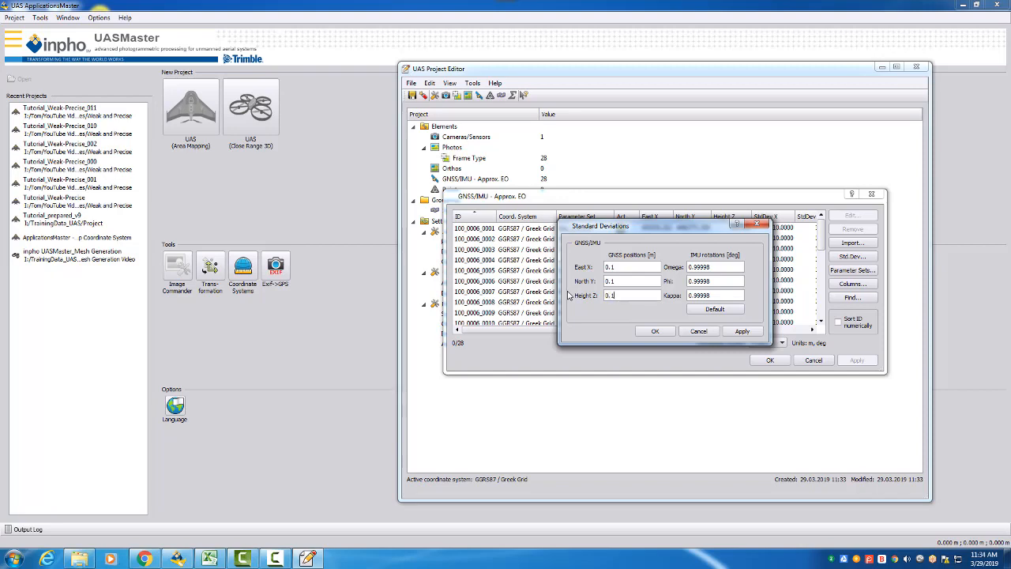
pyautogui.write('1')
pyautogui.click(655, 331)
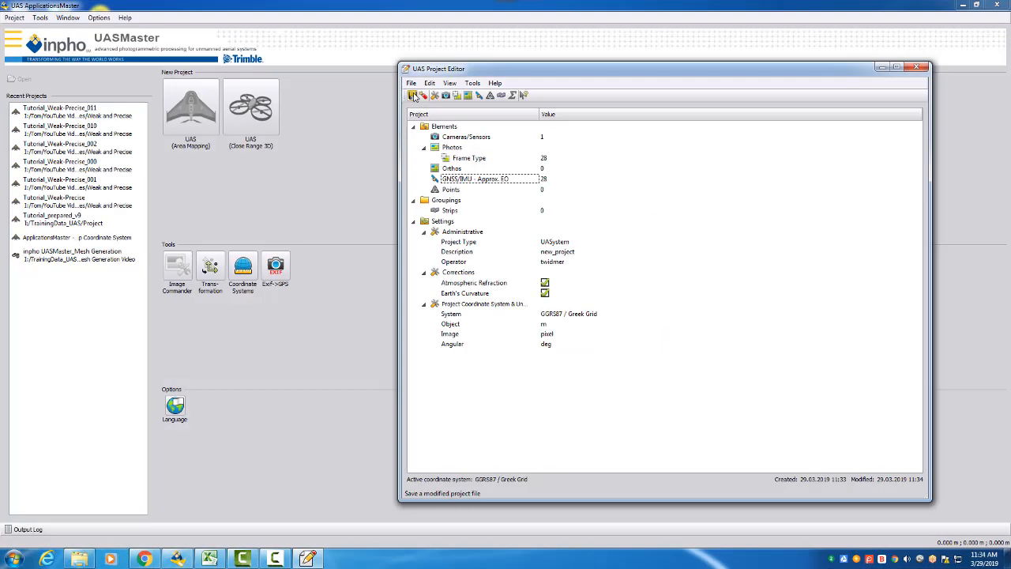
# Save the project as Tutorial_Weak-Precise_012.prj and close the project editor
pyautogui.click(412, 96)
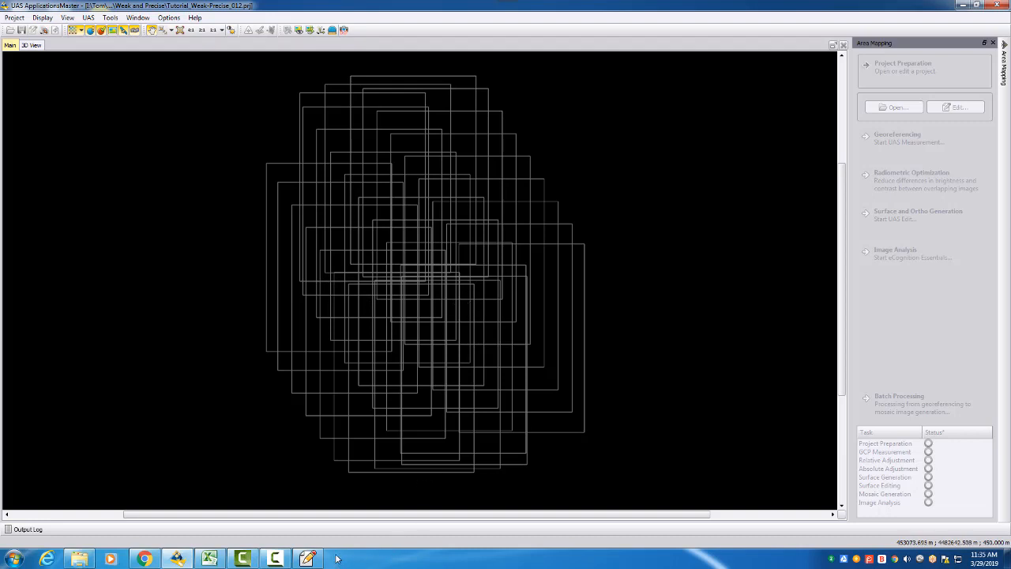
pyautogui.click(312, 556)
pyautogui.click(916, 68)
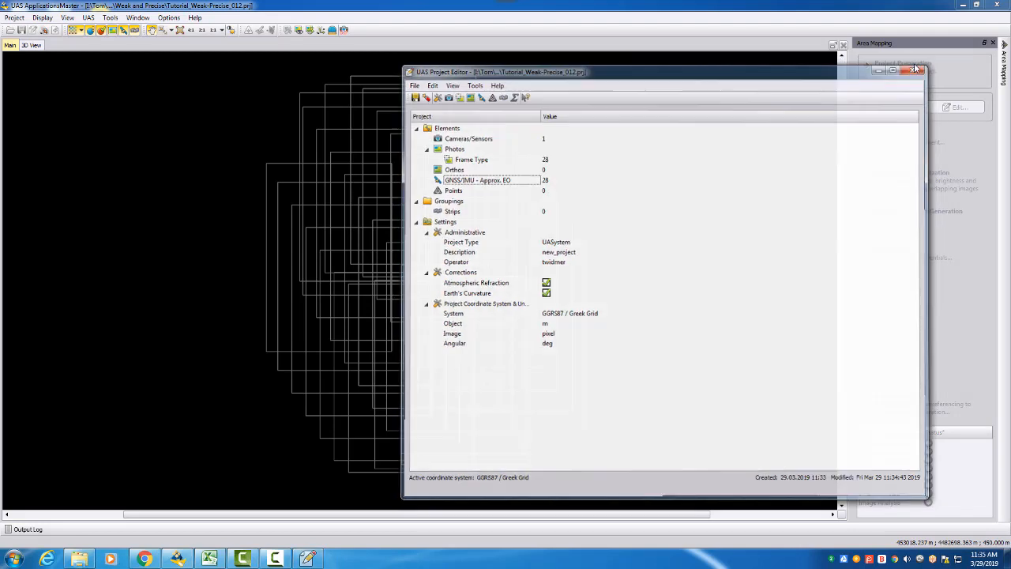
# Start UAS Measurement for georeferencing and open a topo viewer of the photo block
pyautogui.click(904, 138)
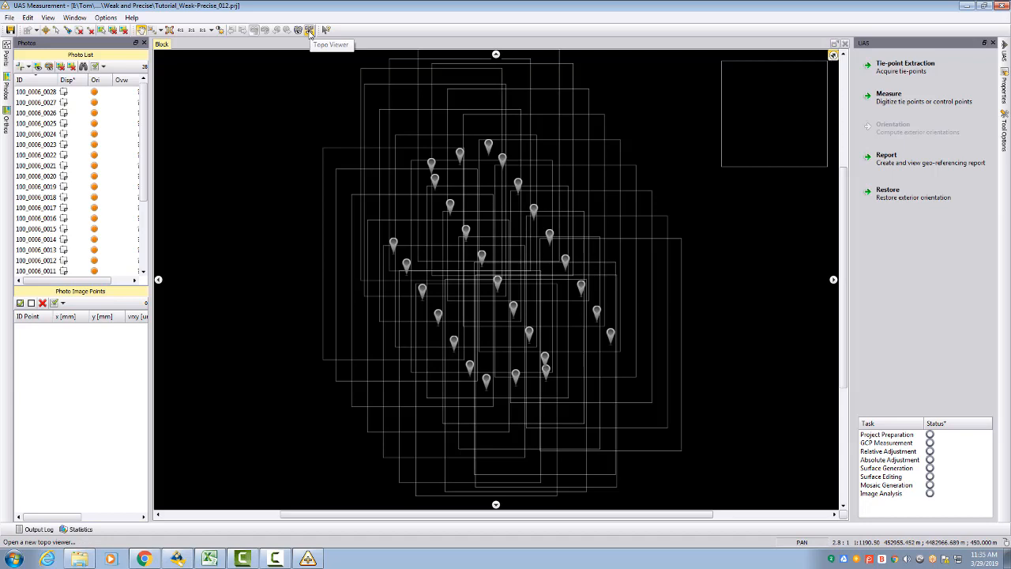
pyautogui.click(309, 30)
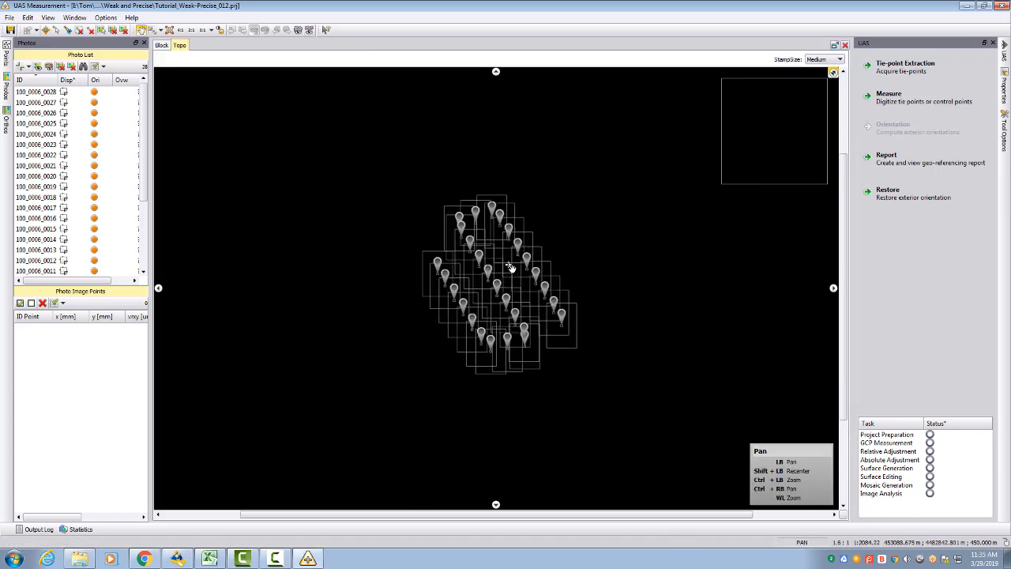
pyautogui.scroll(3, 511, 267)
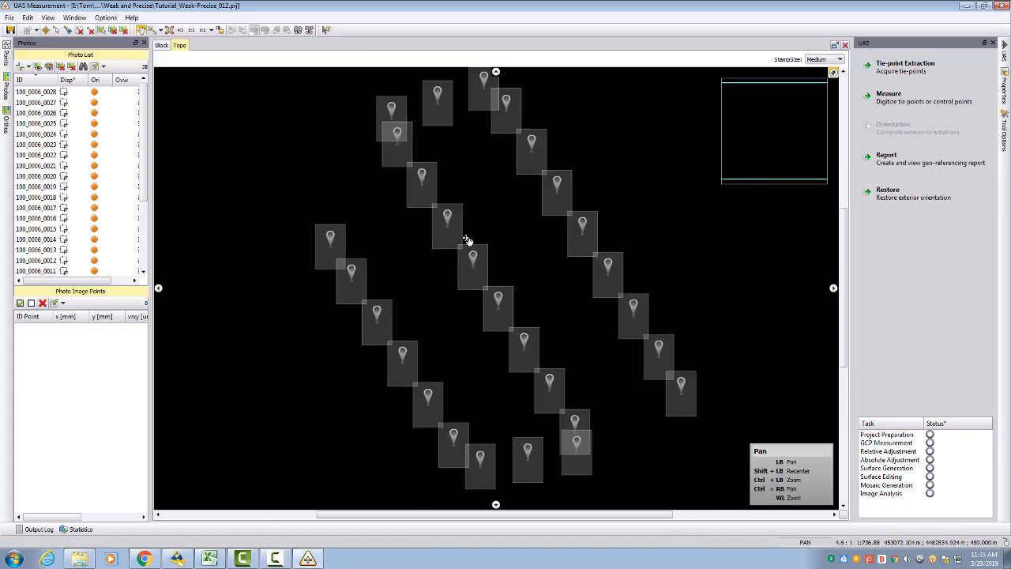
# Select all photos in the photo list and display their images in the topo viewer
pyautogui.click(52, 134)
pyautogui.hotkey('ctrl', 'a')
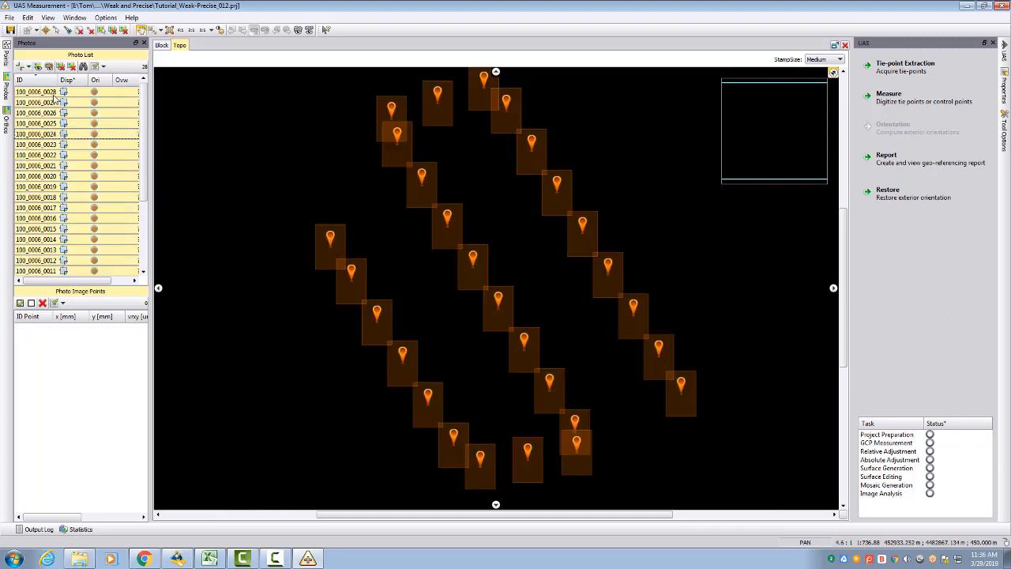
pyautogui.click(29, 67)
pyautogui.click(38, 81)
pyautogui.click(535, 306)
pyautogui.scroll(2, 535, 306)
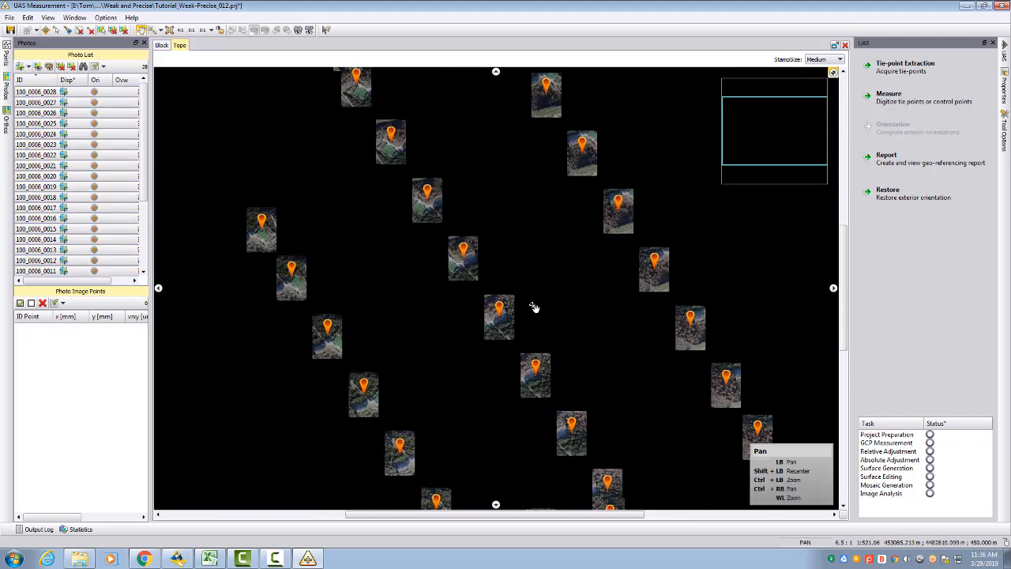
# Set the photo stamp size to Large, examine the photo strips and close the topo viewer
pyautogui.click(823, 59)
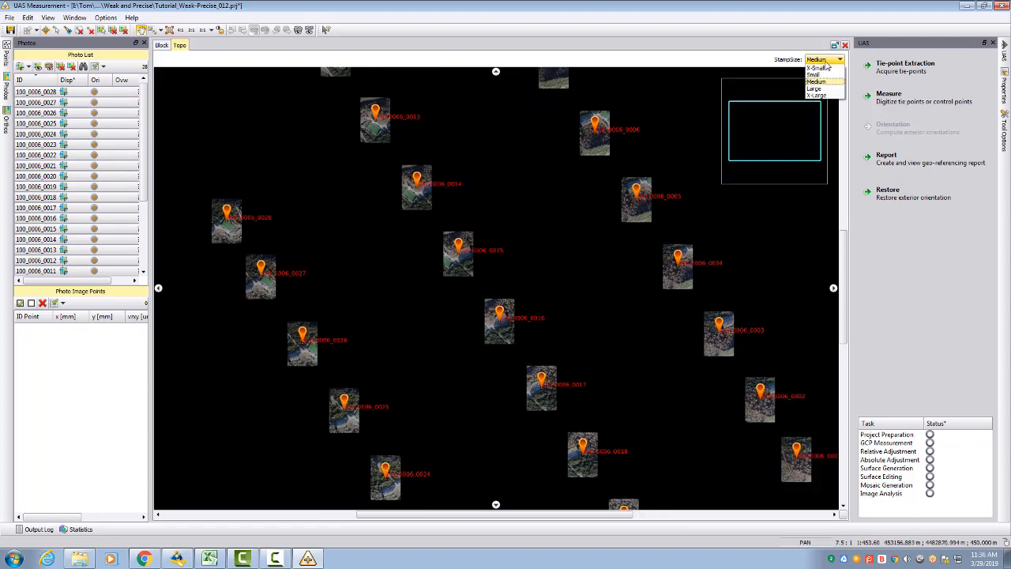
pyautogui.click(824, 95)
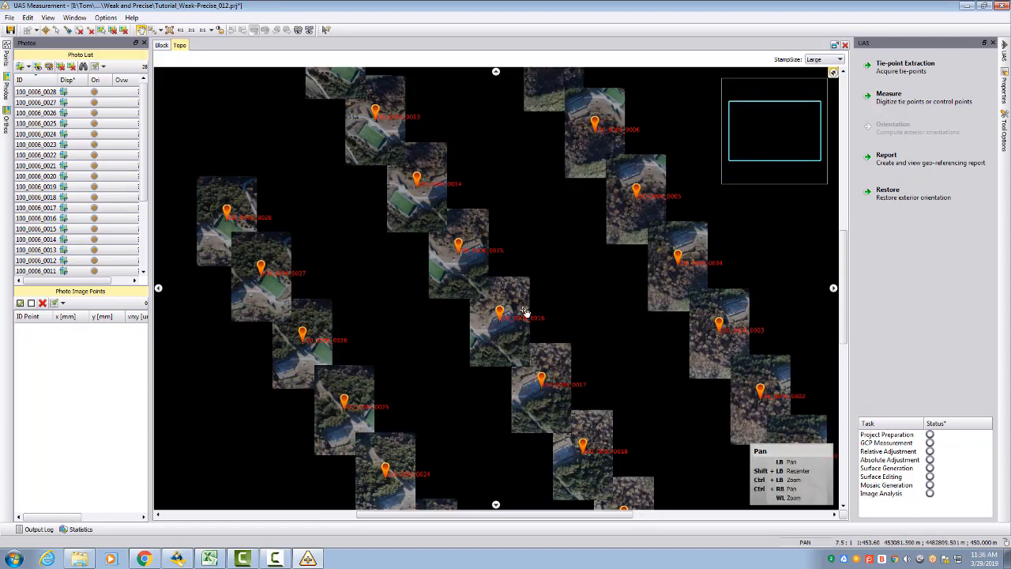
pyautogui.scroll(-2, 524, 311)
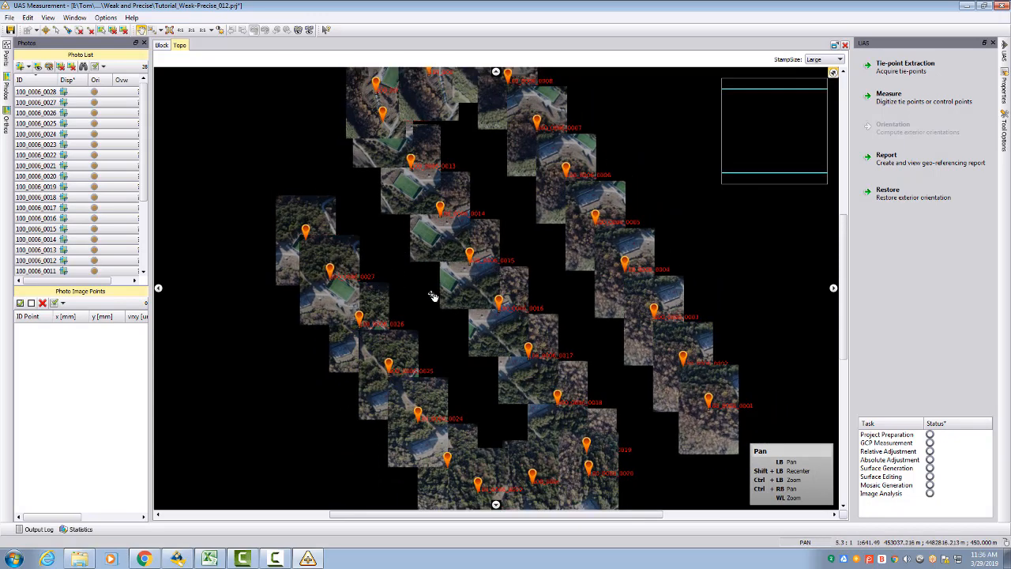
pyautogui.scroll(3, 553, 281)
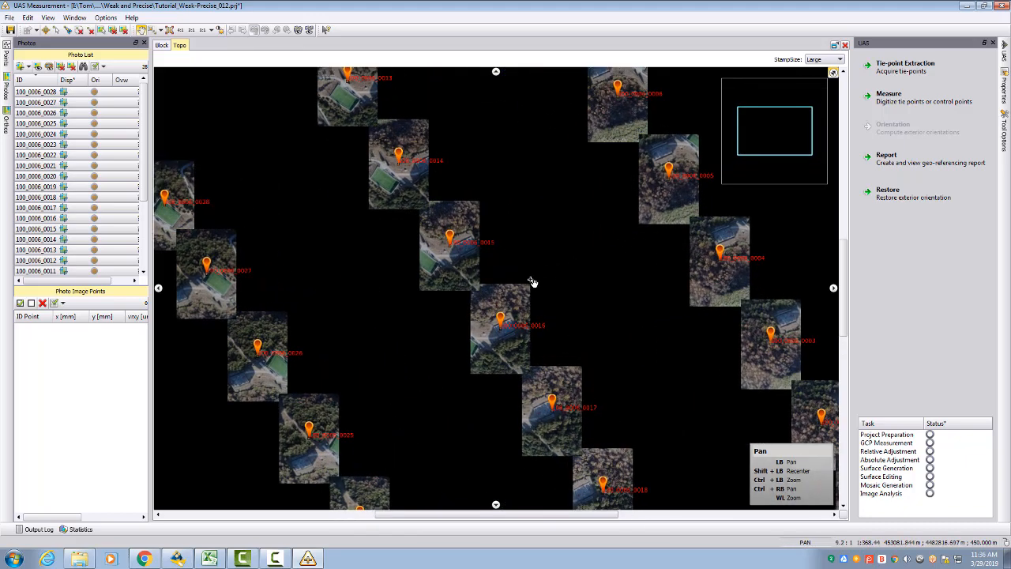
pyautogui.moveTo(535, 175); pyautogui.dragTo(506, 287)
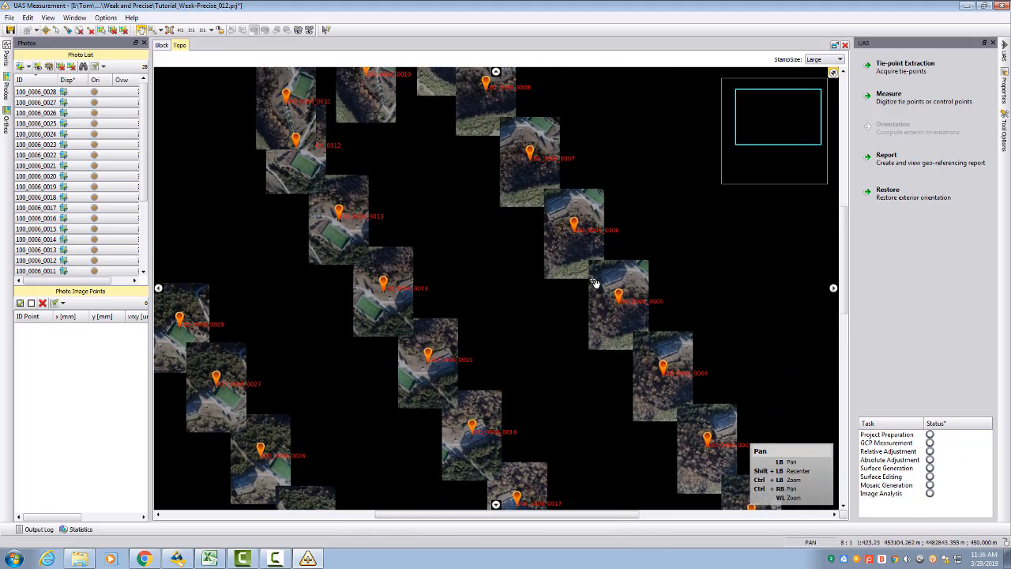
pyautogui.scroll(-2, 472, 248)
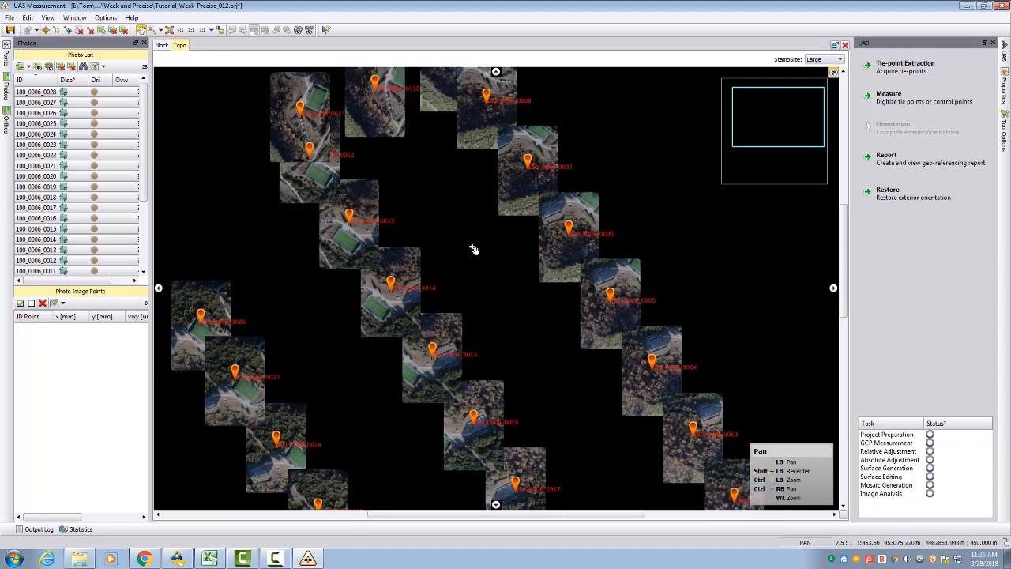
pyautogui.scroll(2, 426, 224)
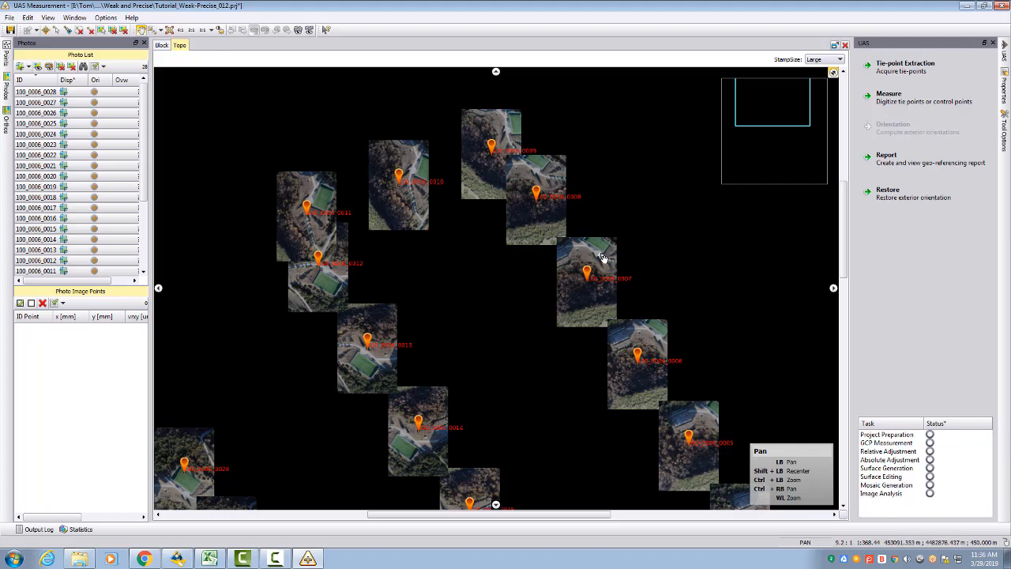
pyautogui.click(844, 45)
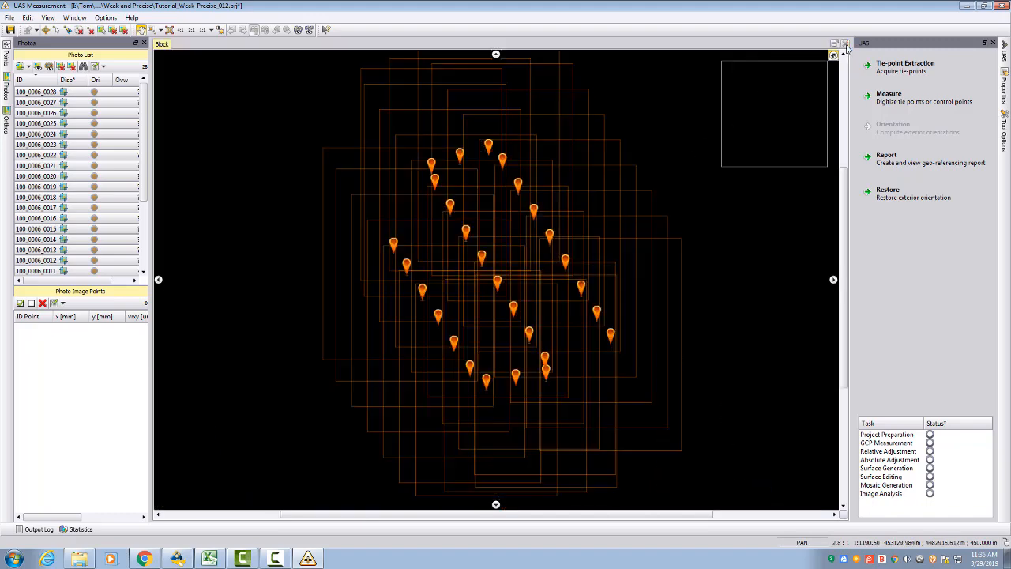
# Run tie-point extraction with Medium level, Precise initial orientation and GNSS use, and review its warnings, errors and infos
pyautogui.click(894, 68)
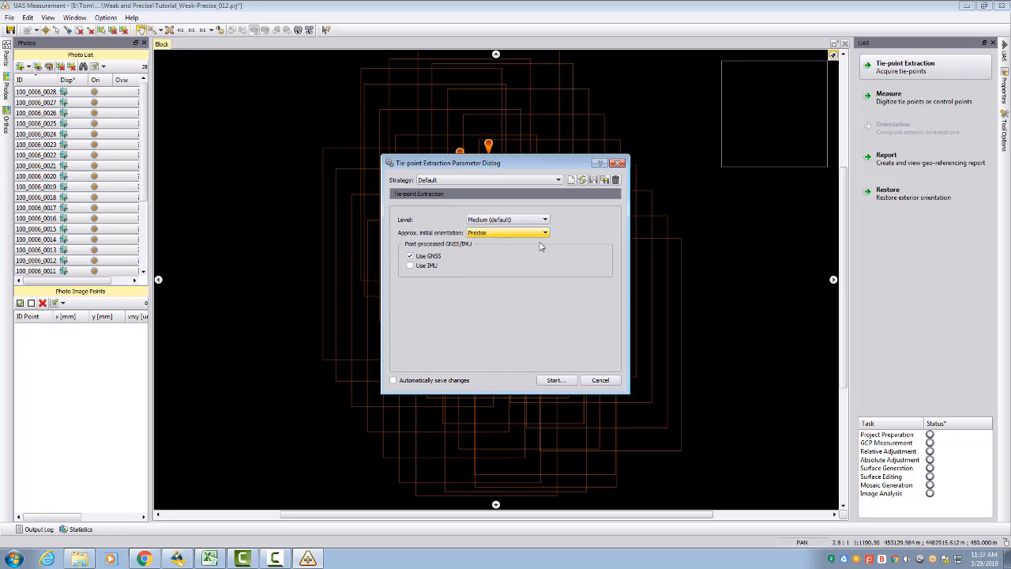
pyautogui.click(553, 381)
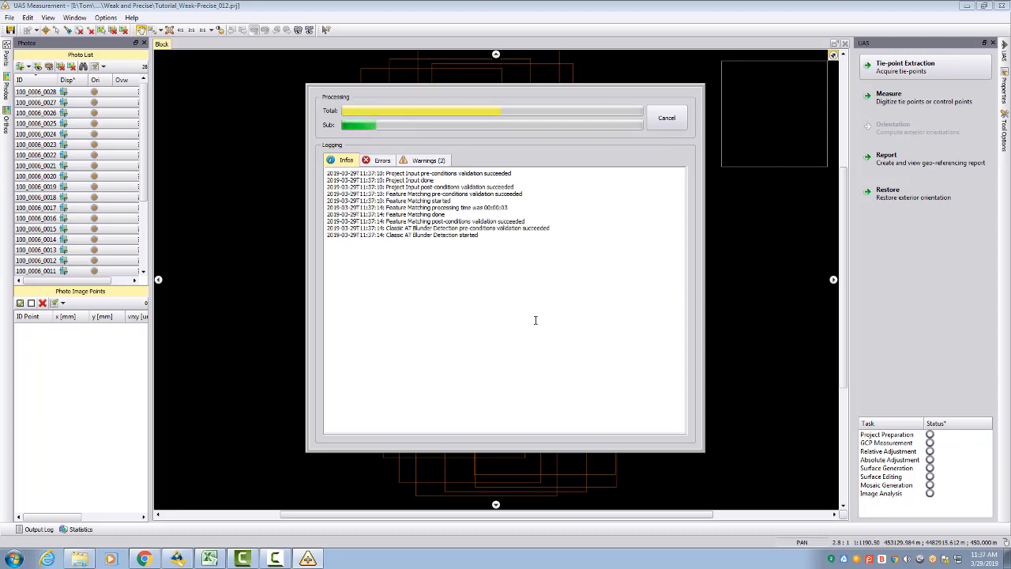
pyautogui.click(438, 162)
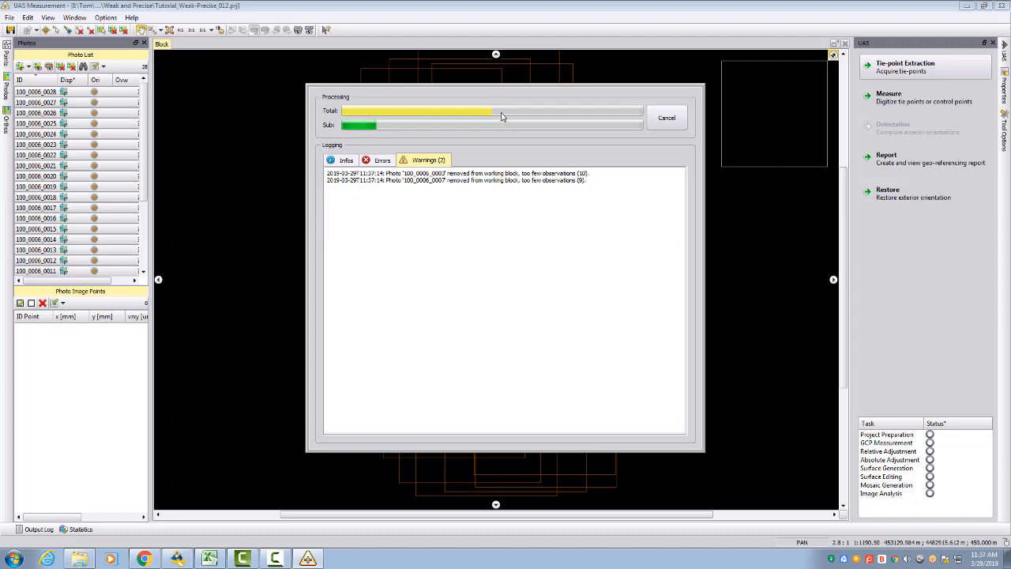
pyautogui.click(384, 160)
pyautogui.click(345, 161)
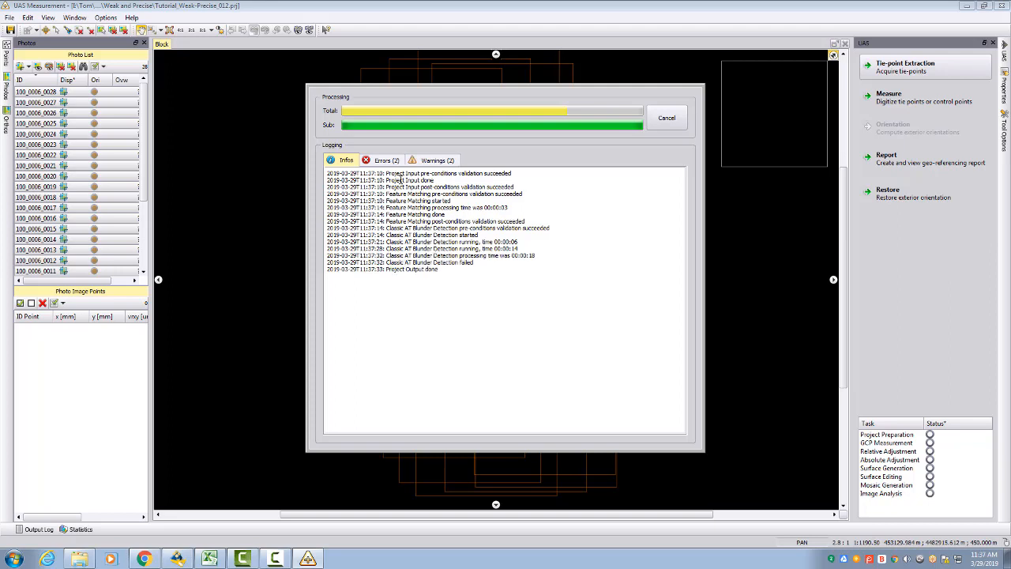
pyautogui.click(394, 161)
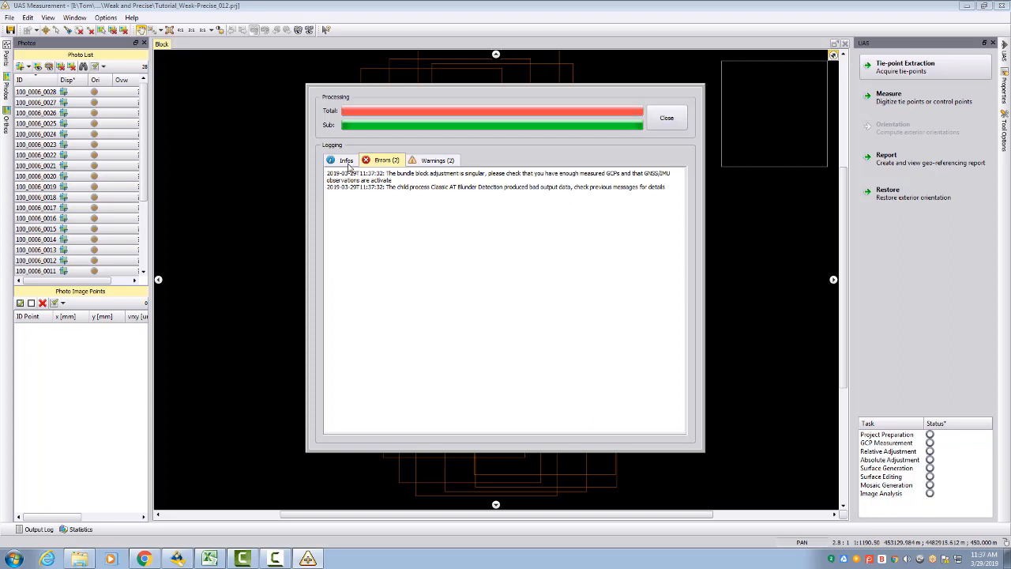
pyautogui.click(345, 162)
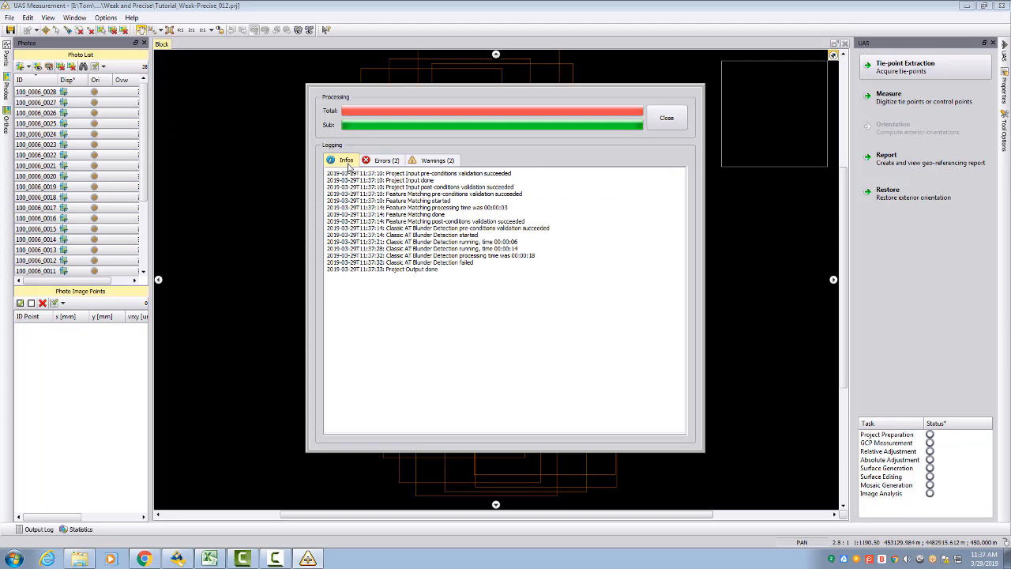
pyautogui.click(668, 120)
pyautogui.click(915, 79)
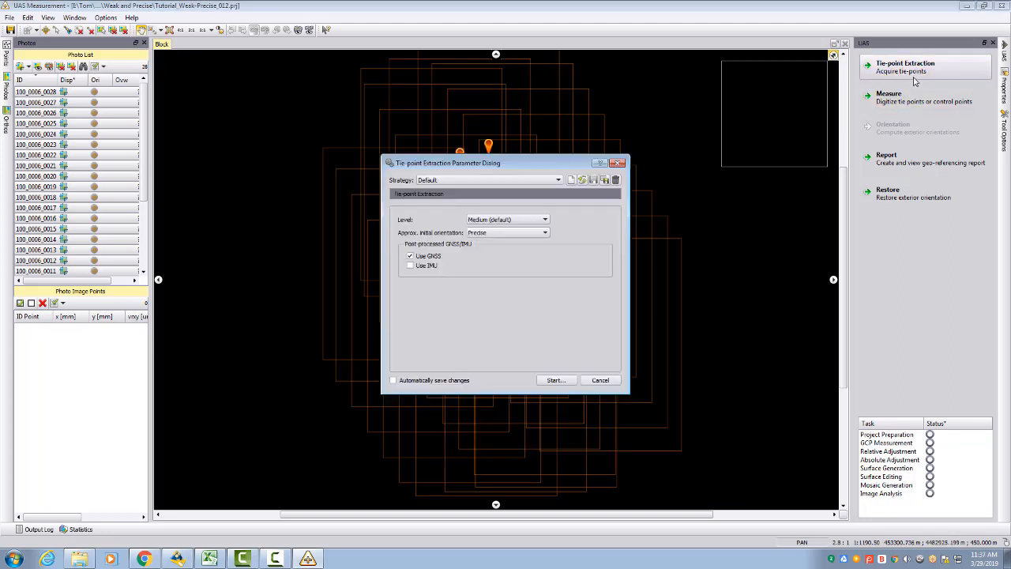
pyautogui.click(495, 233)
pyautogui.click(491, 242)
pyautogui.click(610, 382)
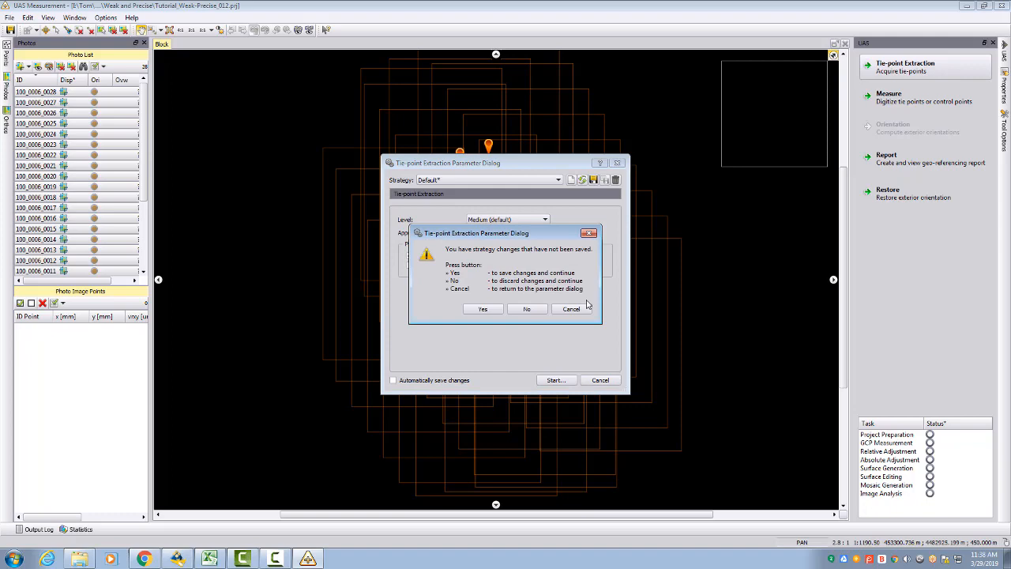
pyautogui.click(543, 313)
# Exit UAS Measurement and reopen the project for editing in UAS ApplicationsMaster
pyautogui.click(10, 17)
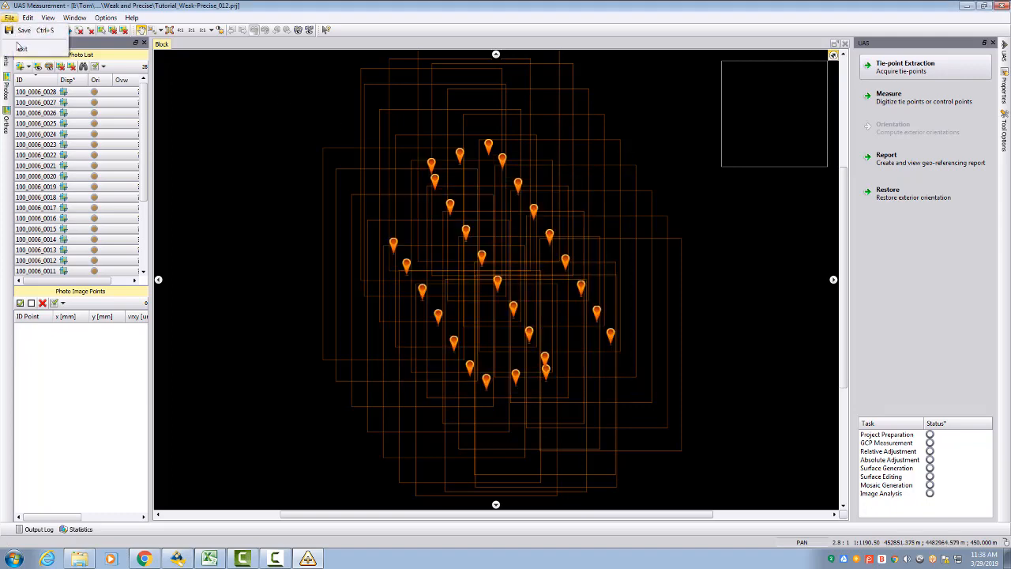
pyautogui.click(21, 48)
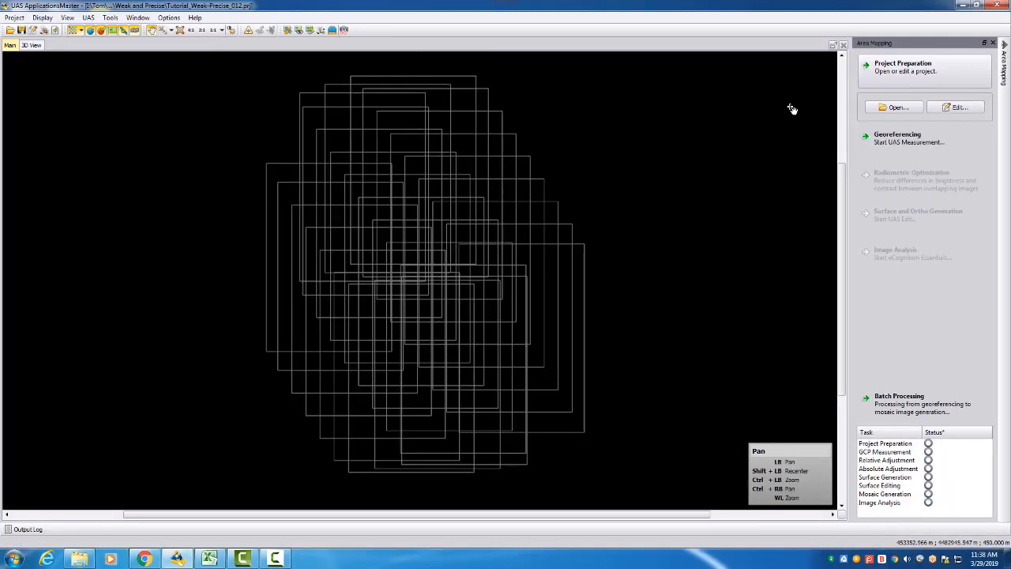
pyautogui.click(956, 108)
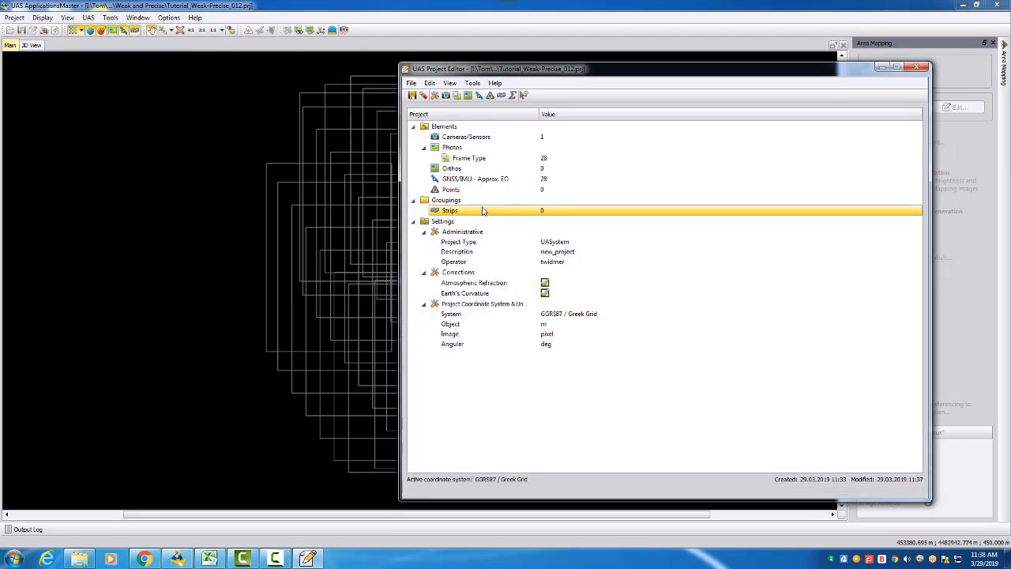
# Generate strips for the project photos, extracting IDs with any character and keeping the wizard's default settings
pyautogui.doubleClick(479, 210)
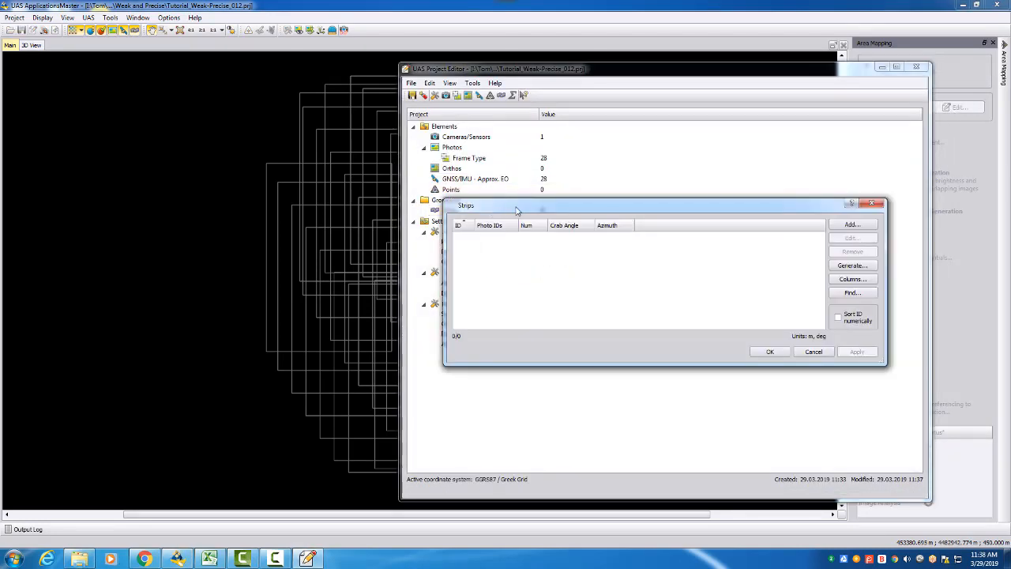
pyautogui.click(843, 266)
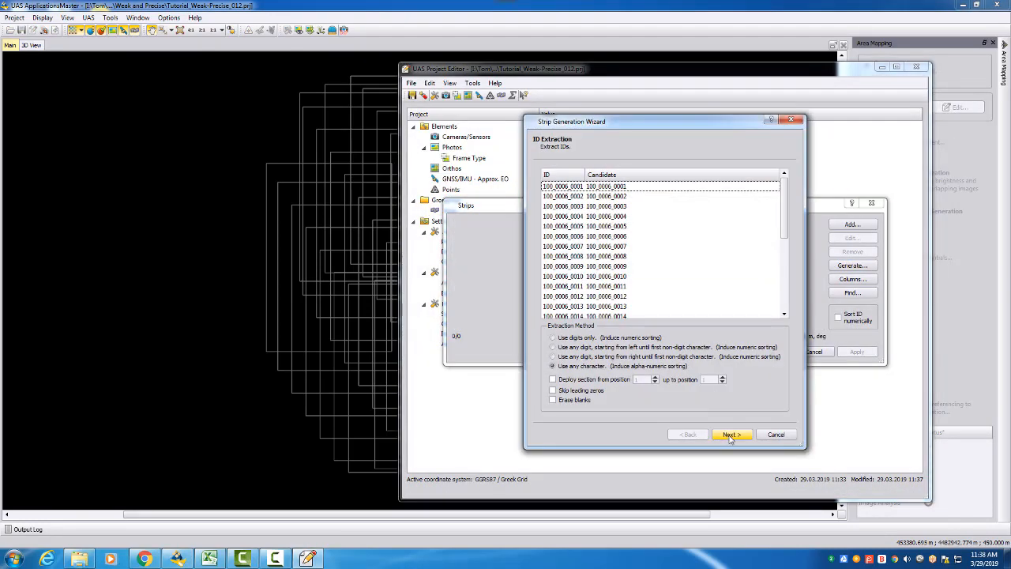
pyautogui.click(730, 435)
pyautogui.click(731, 435)
pyautogui.click(732, 435)
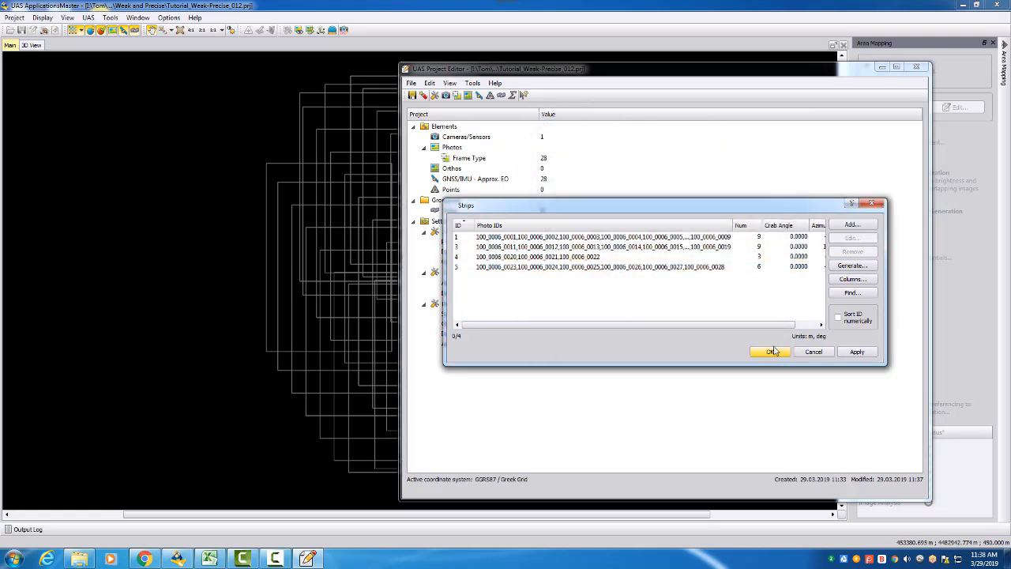
pyautogui.click(852, 225)
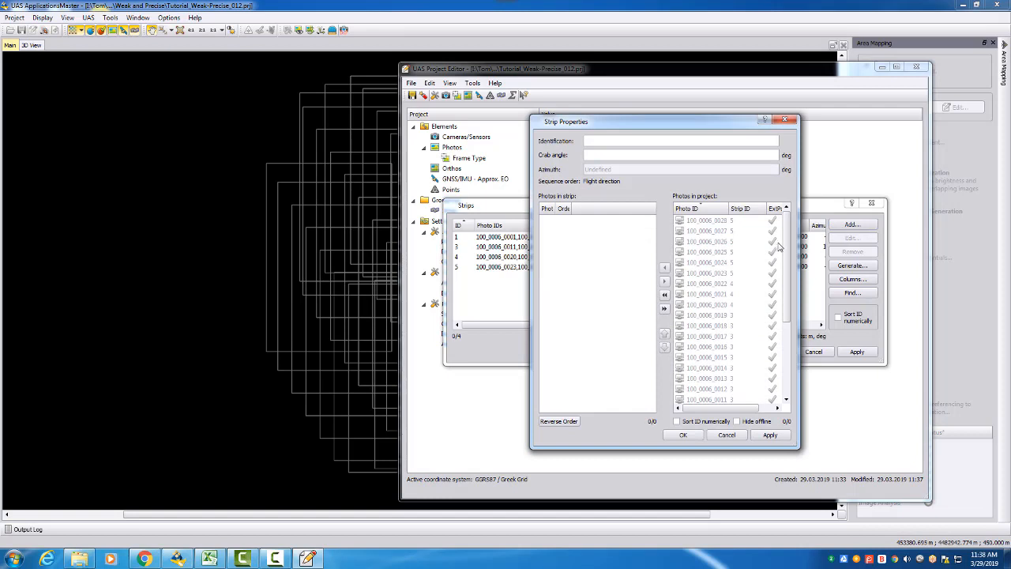
pyautogui.scroll(-4, 779, 247)
pyautogui.click(740, 295)
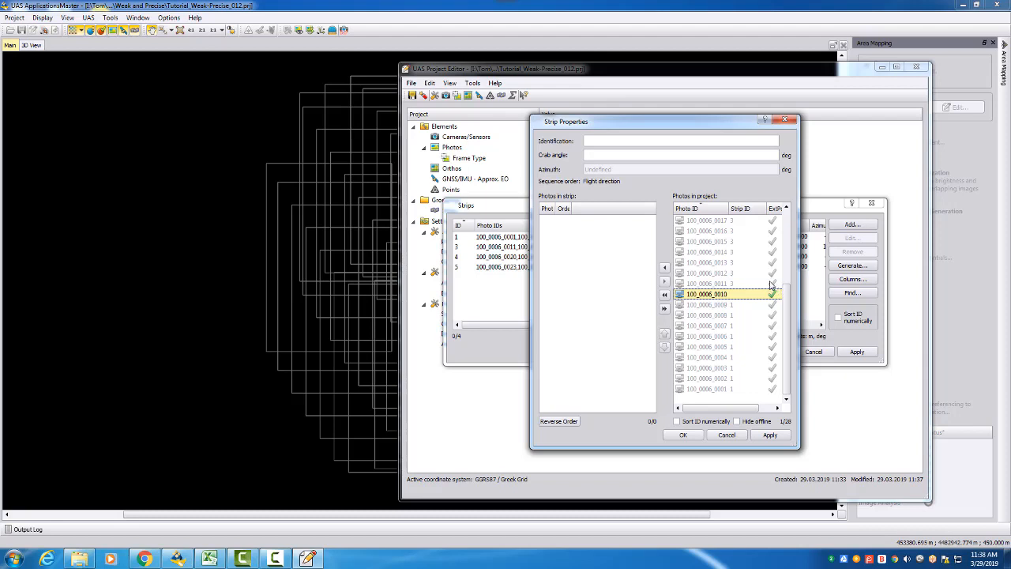
pyautogui.click(727, 435)
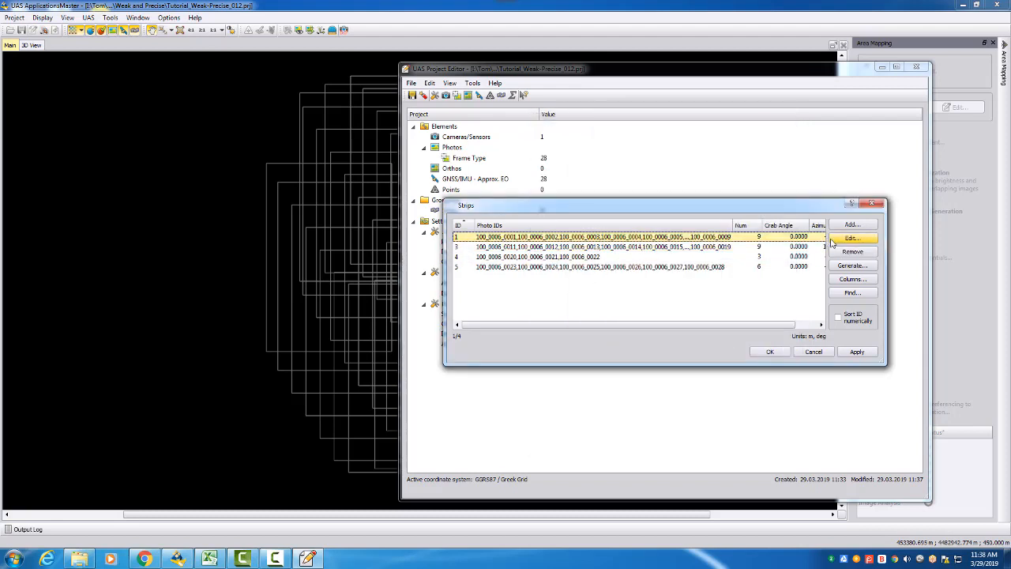
# Add photo 100_0006_0010 to strip 1 and accept the strip list
pyautogui.click(850, 238)
pyautogui.moveTo(787, 298); pyautogui.dragTo(787, 350)
pyautogui.click(707, 325)
pyautogui.click(668, 269)
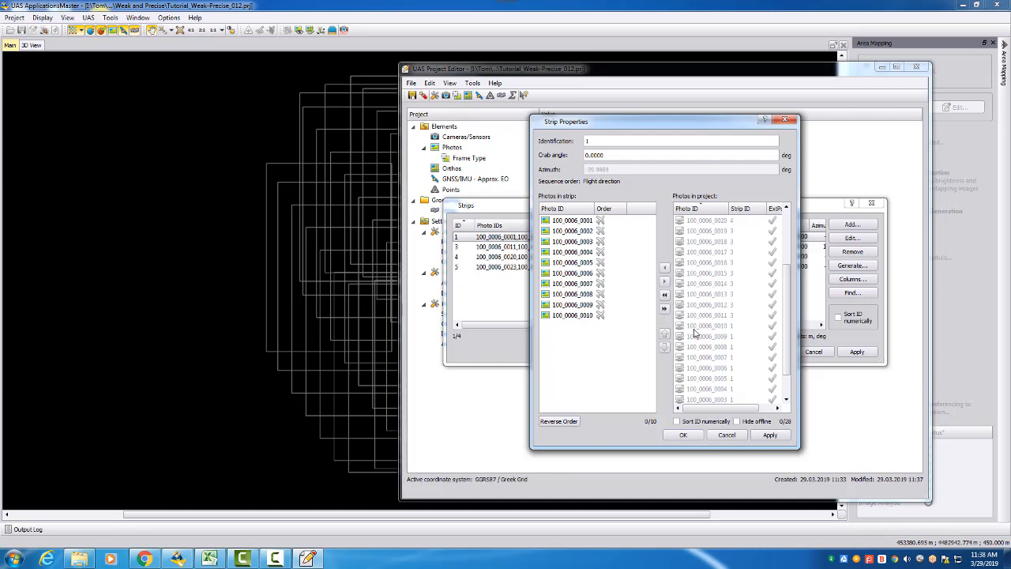
pyautogui.click(683, 435)
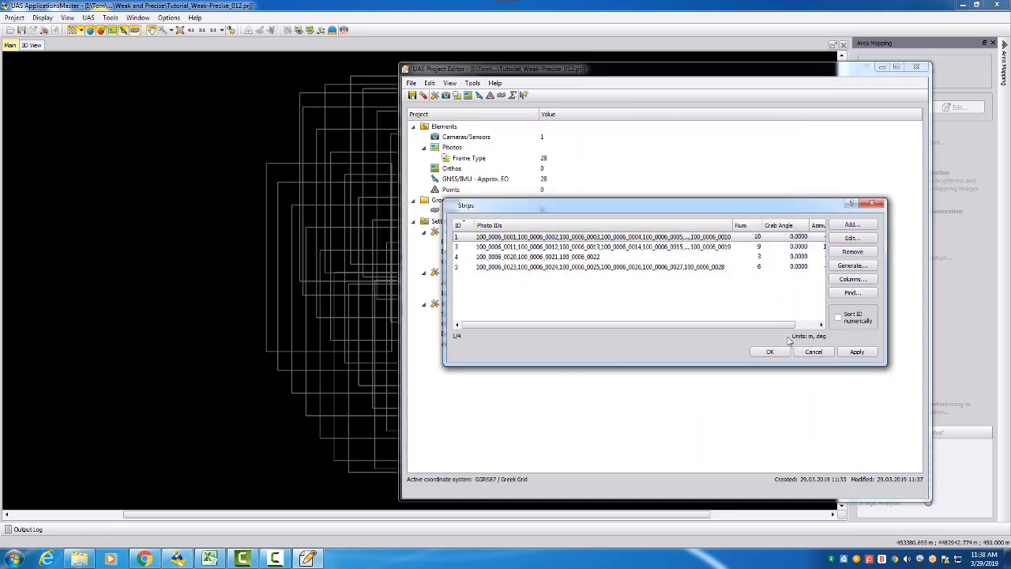
pyautogui.click(770, 353)
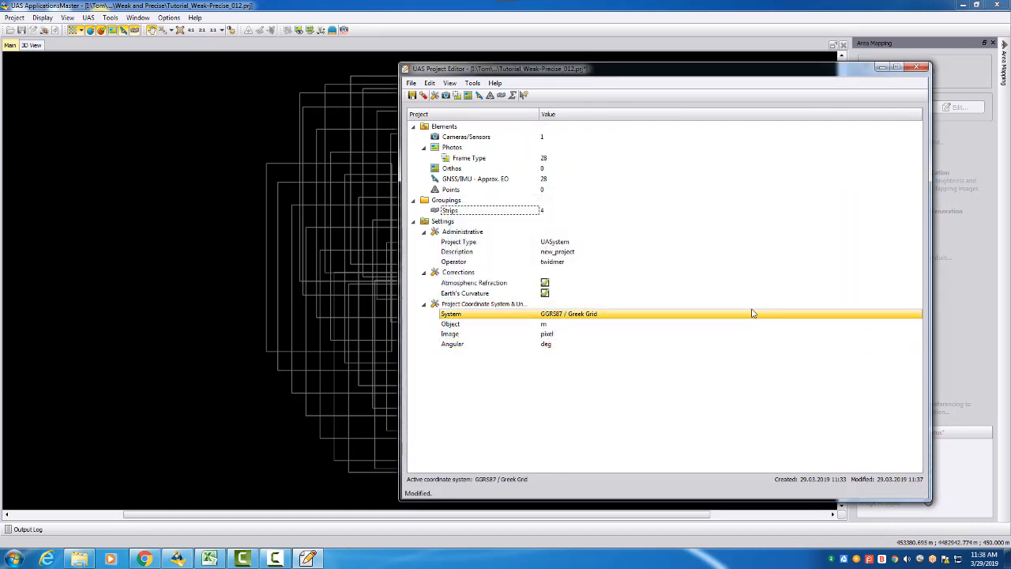
# Save the project with its strips and examine the strip lines in the main view
pyautogui.moveTo(752, 314)
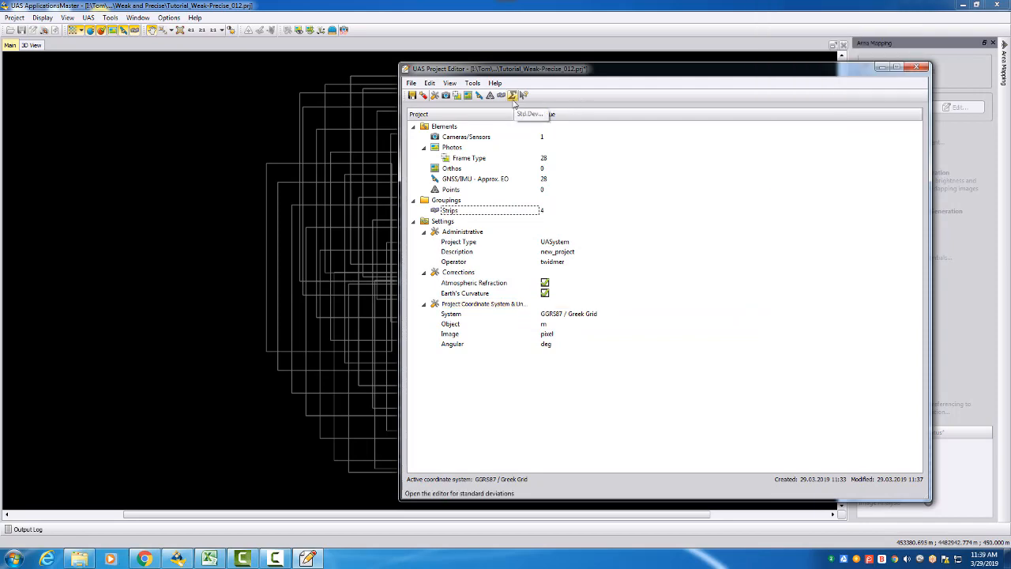
pyautogui.click(412, 97)
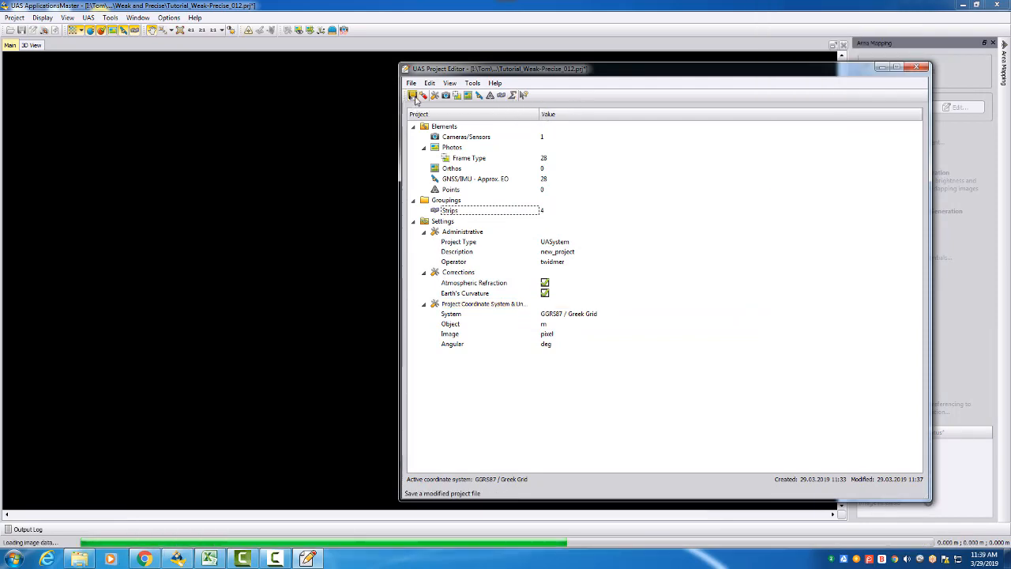
pyautogui.moveTo(470, 71); pyautogui.dragTo(743, 294)
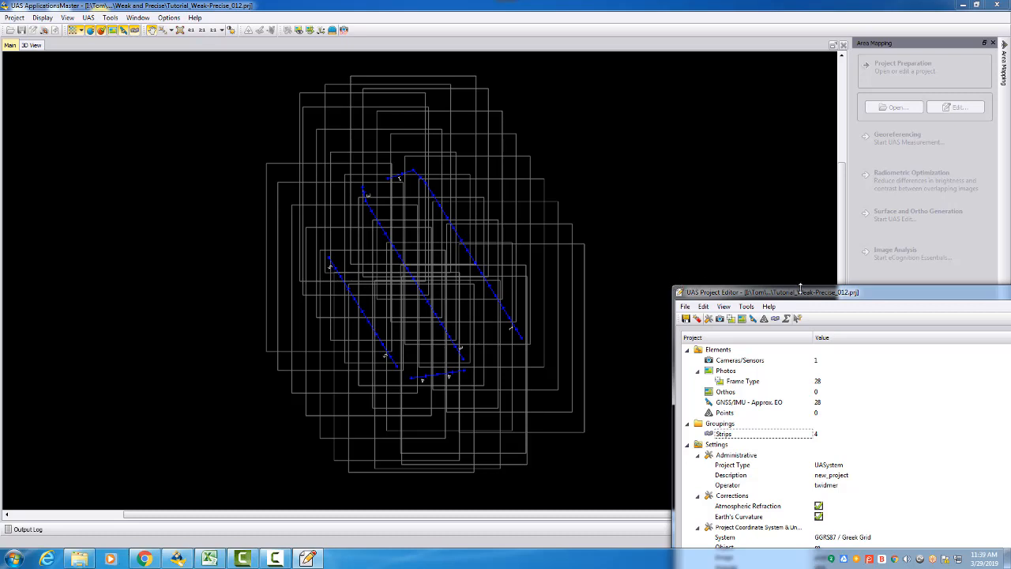
pyautogui.moveTo(808, 294); pyautogui.dragTo(493, 95)
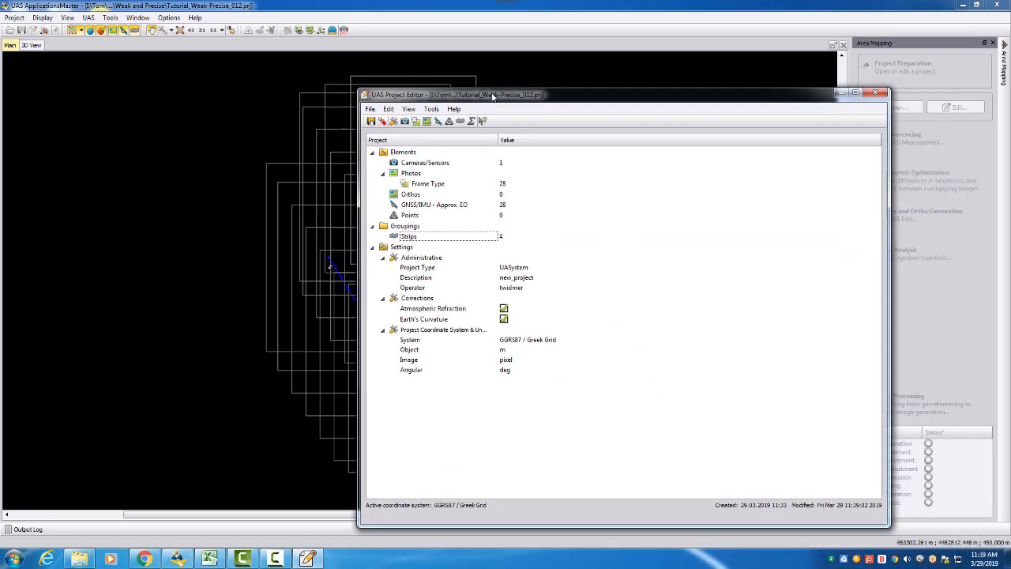
# Open the frame-type photo list and select all photos
pyautogui.click(425, 184)
pyautogui.doubleClick(425, 184)
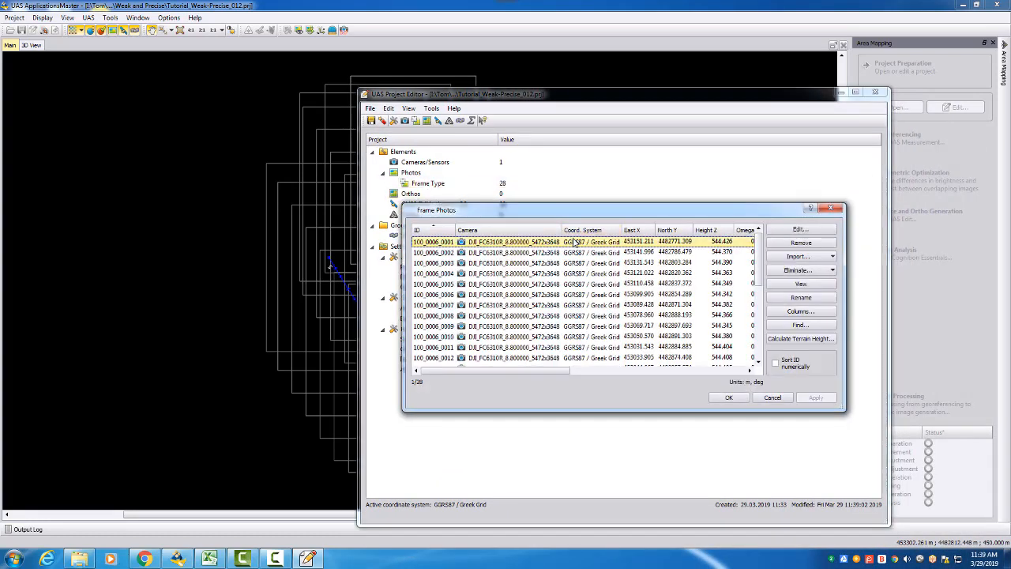
pyautogui.hotkey('ctrl', 'a')
pyautogui.click(800, 229)
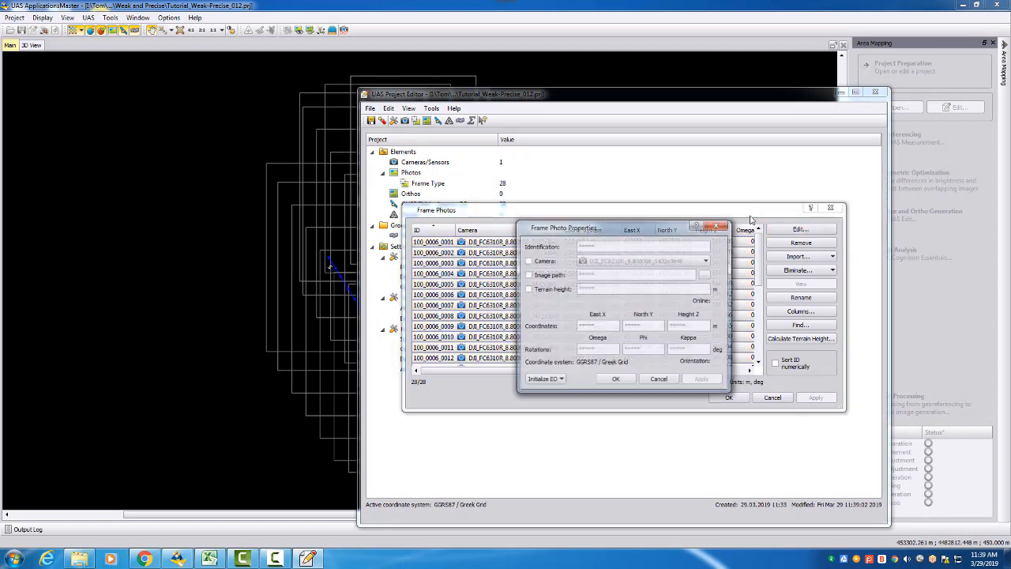
pyautogui.click(550, 381)
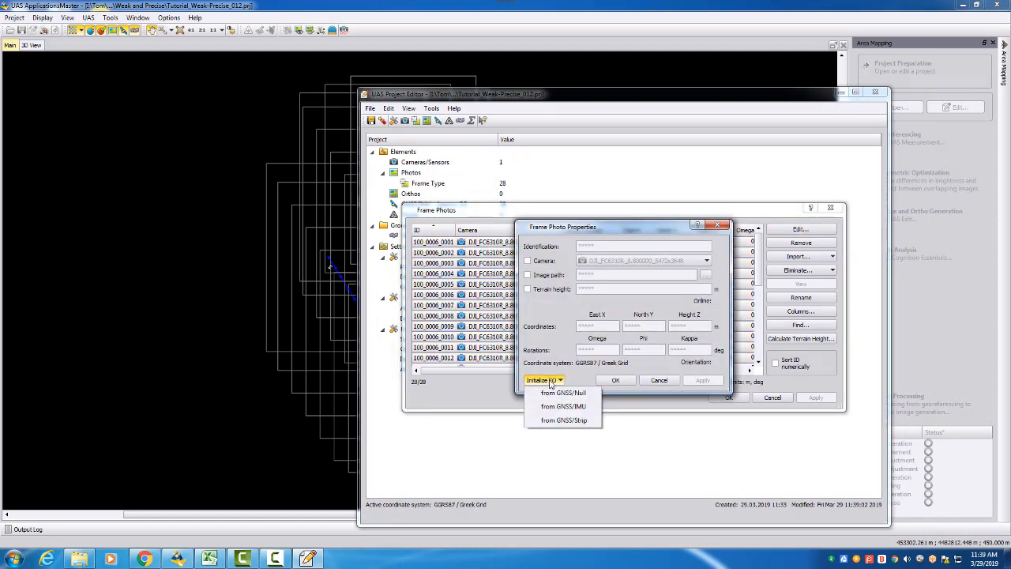
pyautogui.click(571, 420)
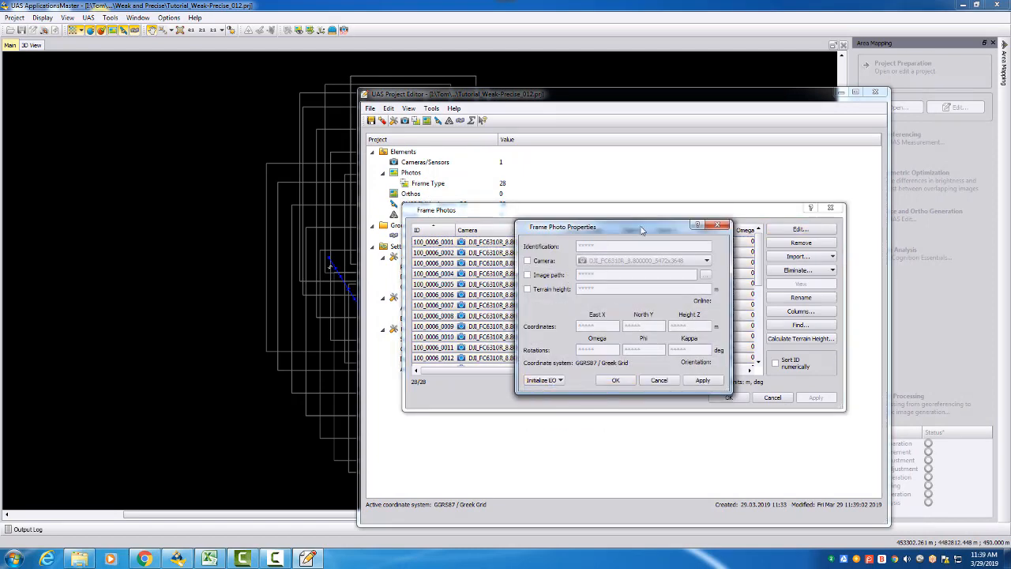
pyautogui.moveTo(644, 231); pyautogui.dragTo(380, 226)
pyautogui.click(397, 375)
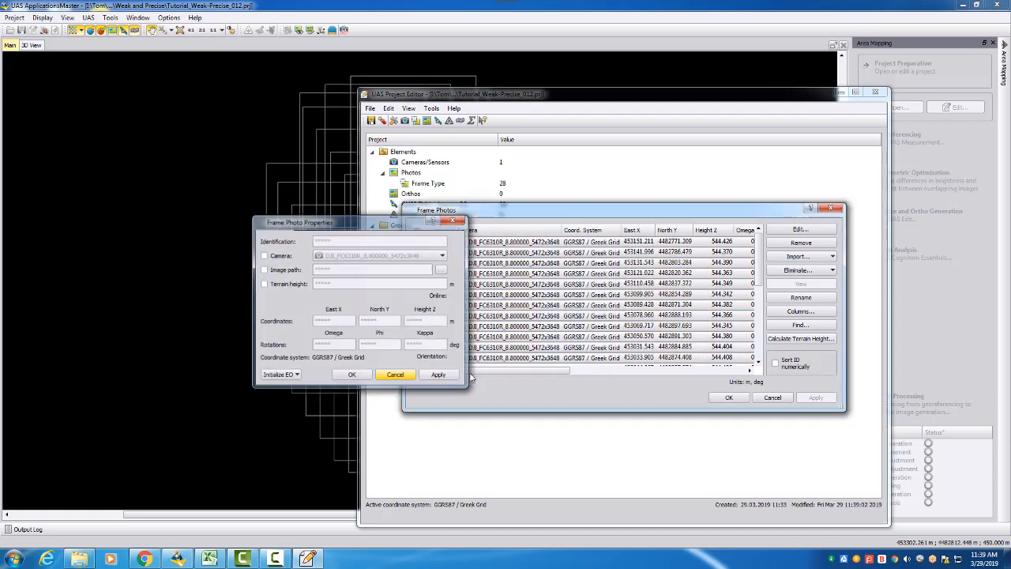
# Initialize the exterior orientation of all selected photos from GNSS/Strip
pyautogui.moveTo(513, 373); pyautogui.dragTo(585, 375)
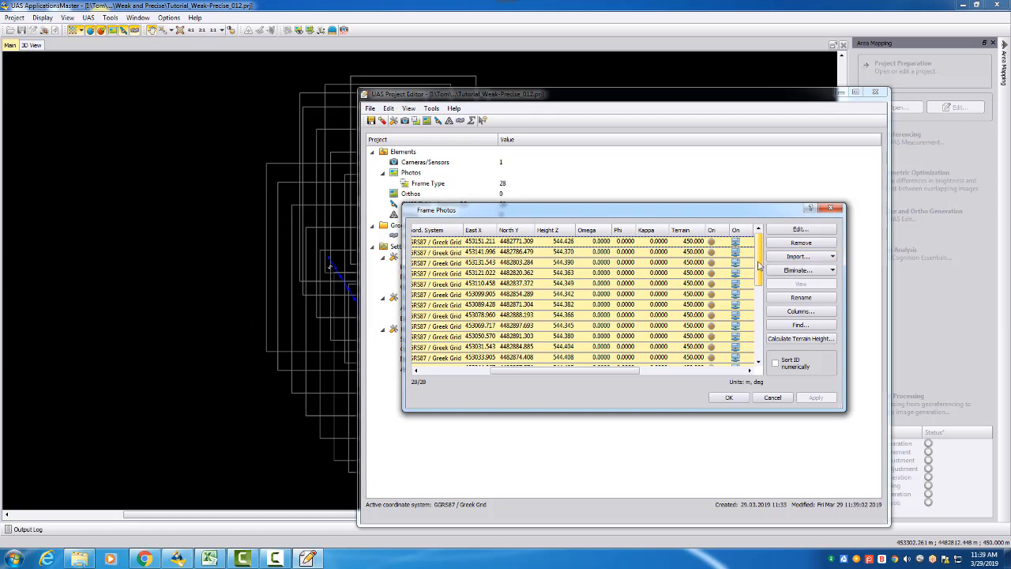
pyautogui.click(768, 231)
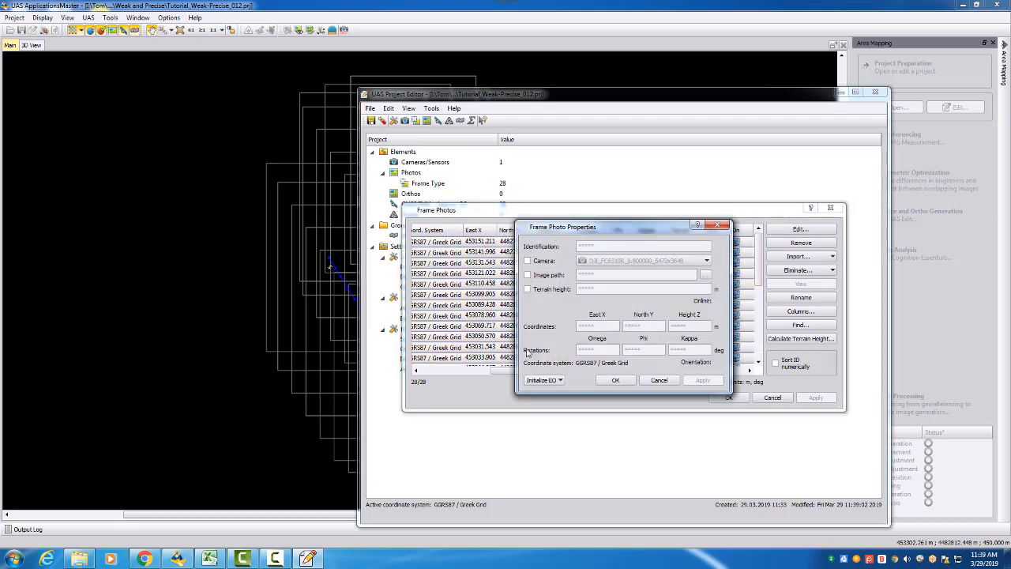
pyautogui.click(543, 380)
pyautogui.click(564, 420)
pyautogui.click(616, 380)
pyautogui.moveTo(597, 374); pyautogui.dragTo(628, 375)
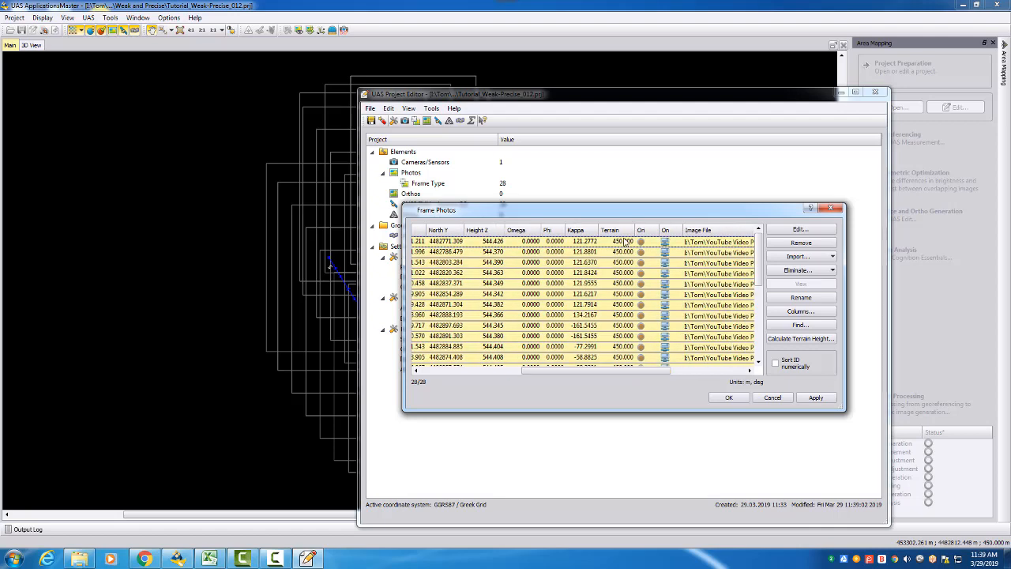
# Review the photos' kappa values, accept the changes, then save the project and close the project editor
pyautogui.moveTo(760, 260); pyautogui.dragTo(763, 335)
pyautogui.moveTo(642, 370); pyautogui.dragTo(623, 369)
pyautogui.click(713, 399)
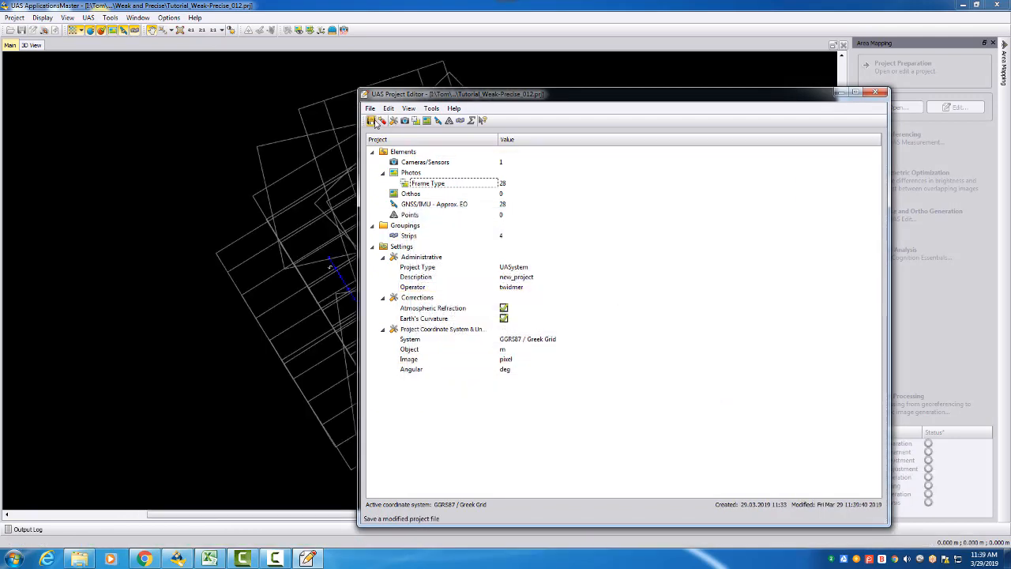
pyautogui.click(875, 94)
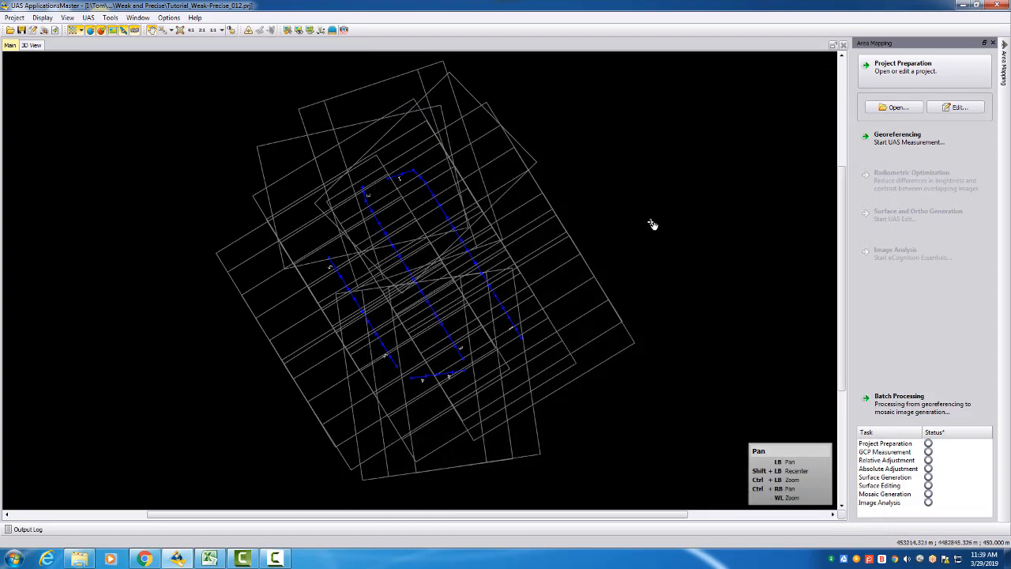
# Start UAS Measurement and display all photo images in a new topo viewer with the stamp size set to Large
pyautogui.click(906, 144)
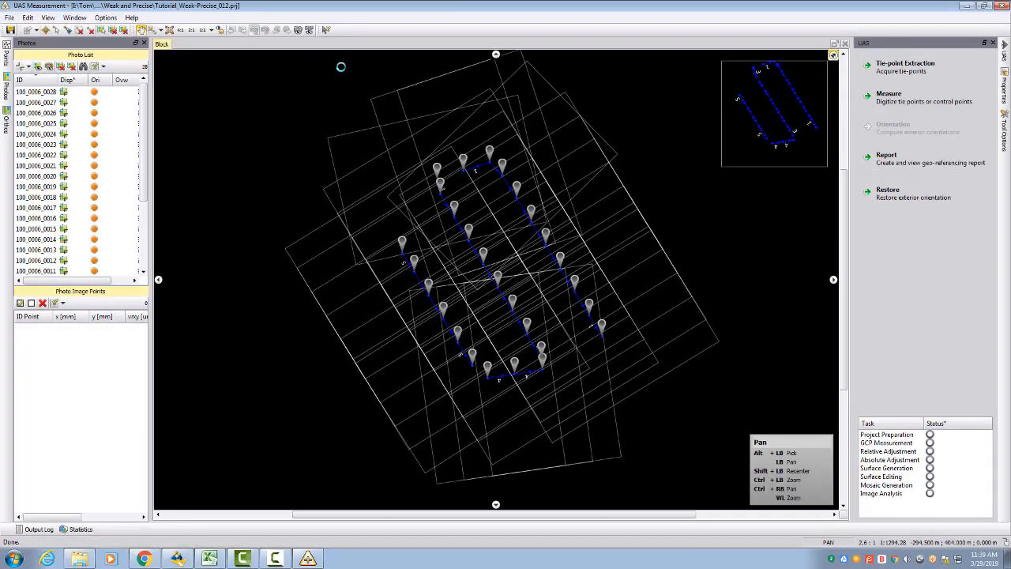
pyautogui.click(310, 31)
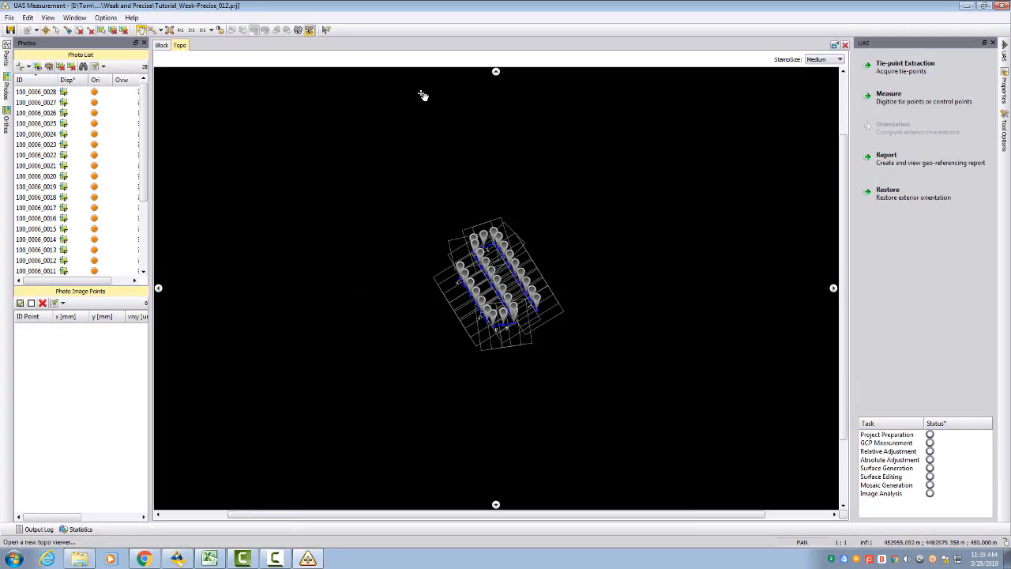
pyautogui.scroll(2, 506, 264)
pyautogui.scroll(3, 506, 263)
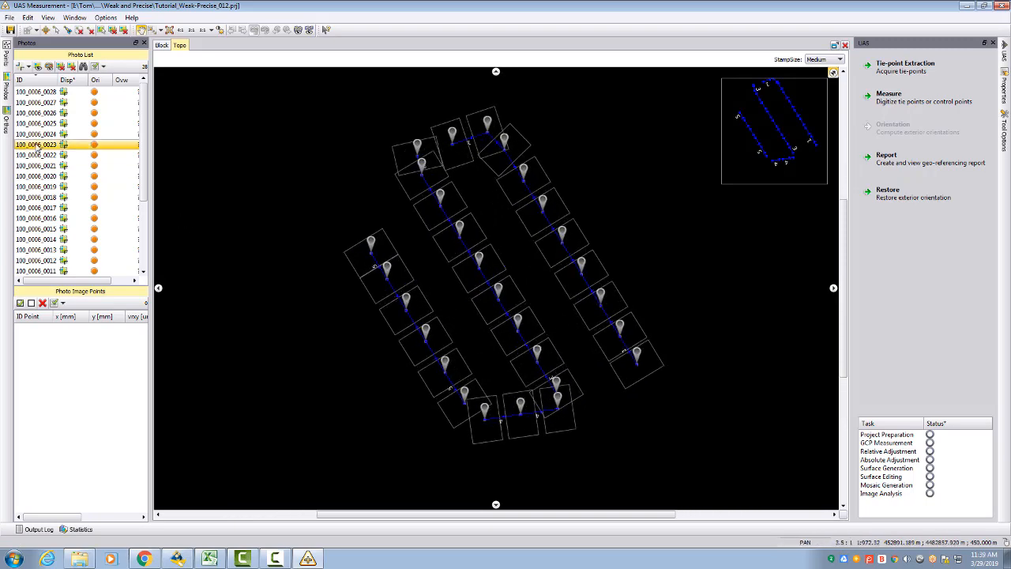
pyautogui.scroll(1, 519, 246)
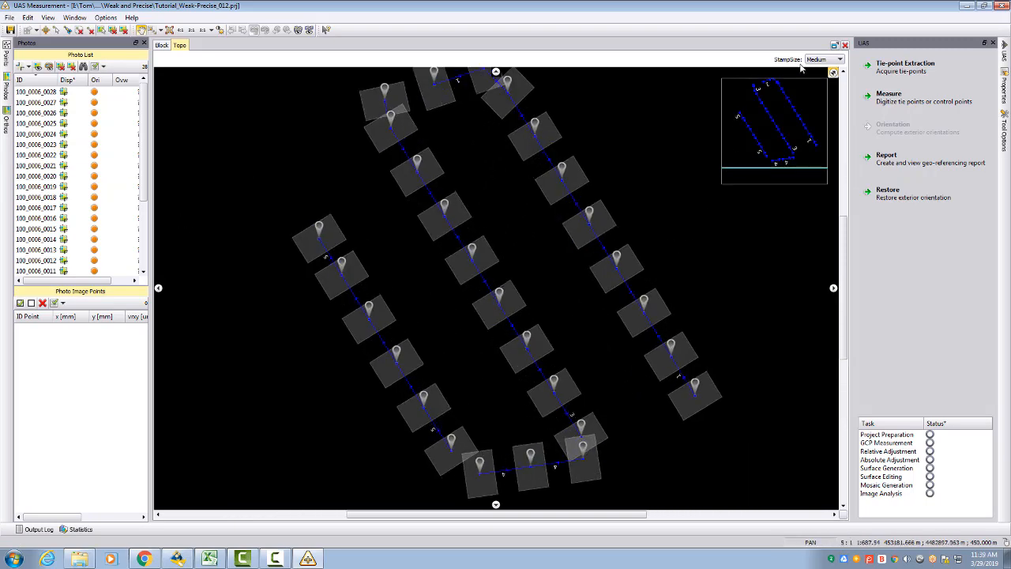
pyautogui.click(826, 59)
pyautogui.click(814, 89)
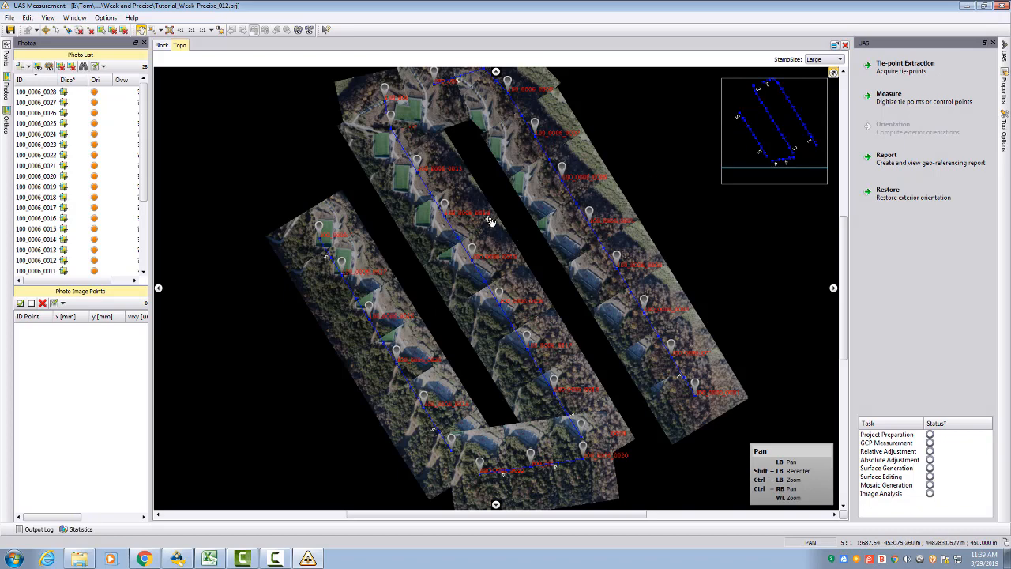
# Examine the rotation of the photos along the strips and at the turns between them in the topo viewer
pyautogui.scroll(1, 536, 258)
pyautogui.scroll(1, 714, 351)
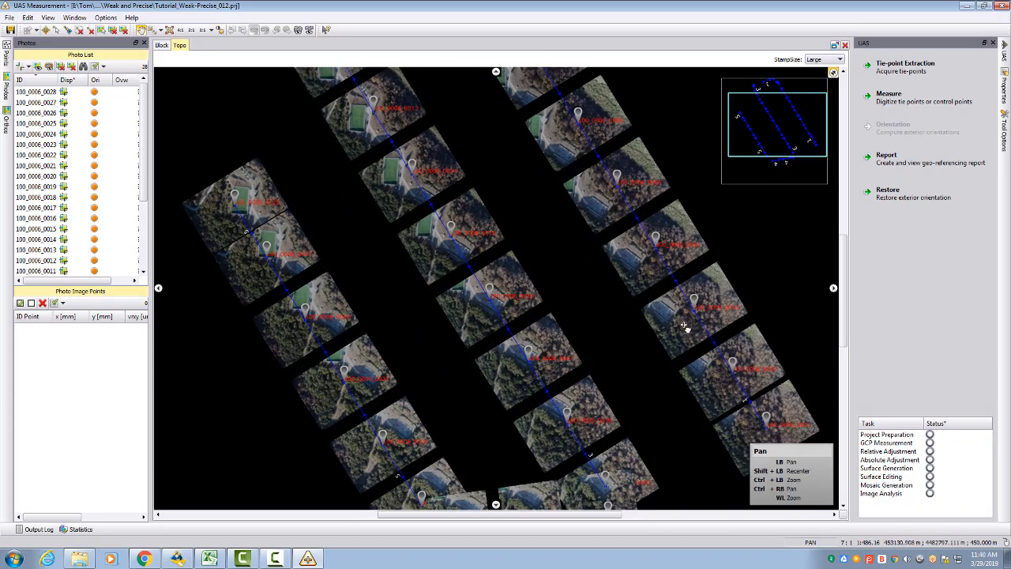
pyautogui.moveTo(510, 119); pyautogui.dragTo(504, 274)
pyautogui.moveTo(470, 179); pyautogui.dragTo(483, 240)
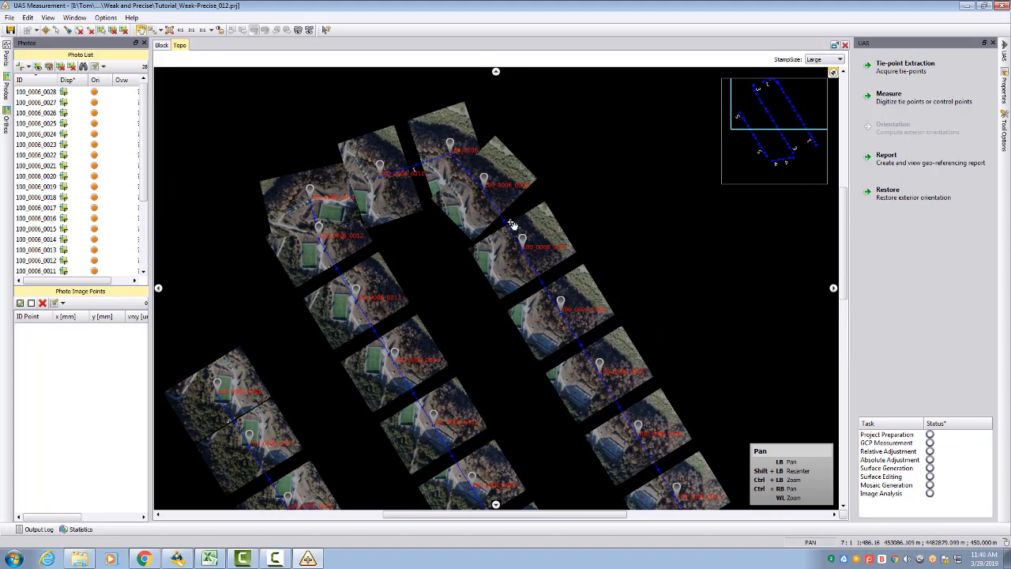
pyautogui.moveTo(500, 317); pyautogui.dragTo(629, 263)
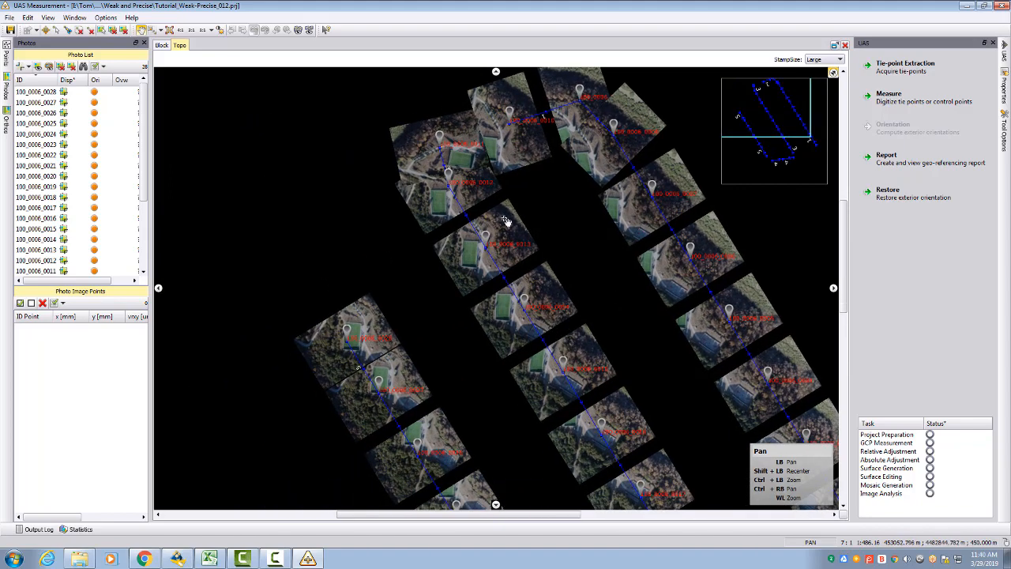
pyautogui.scroll(4, 506, 222)
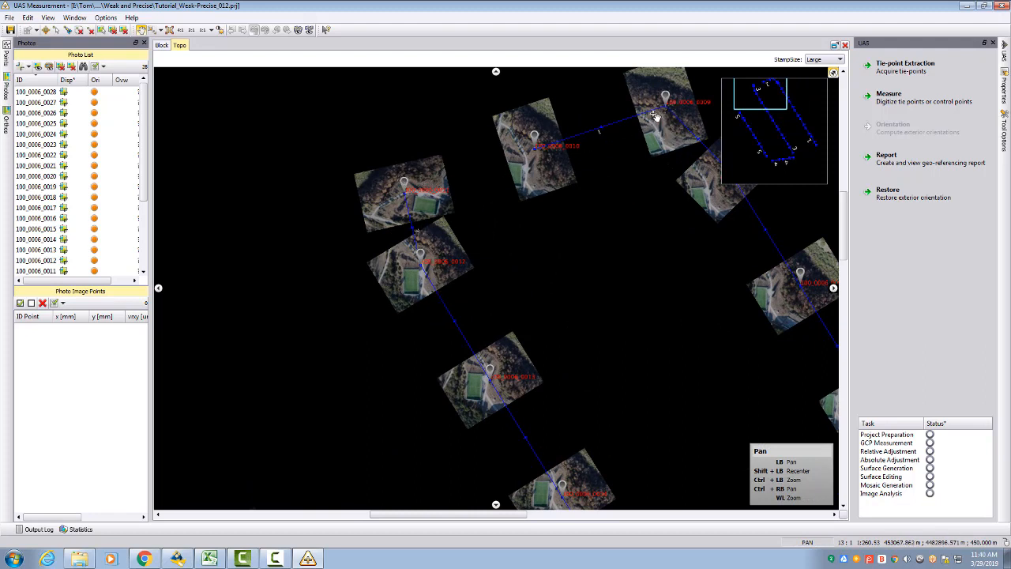
pyautogui.moveTo(456, 229); pyautogui.dragTo(424, 221)
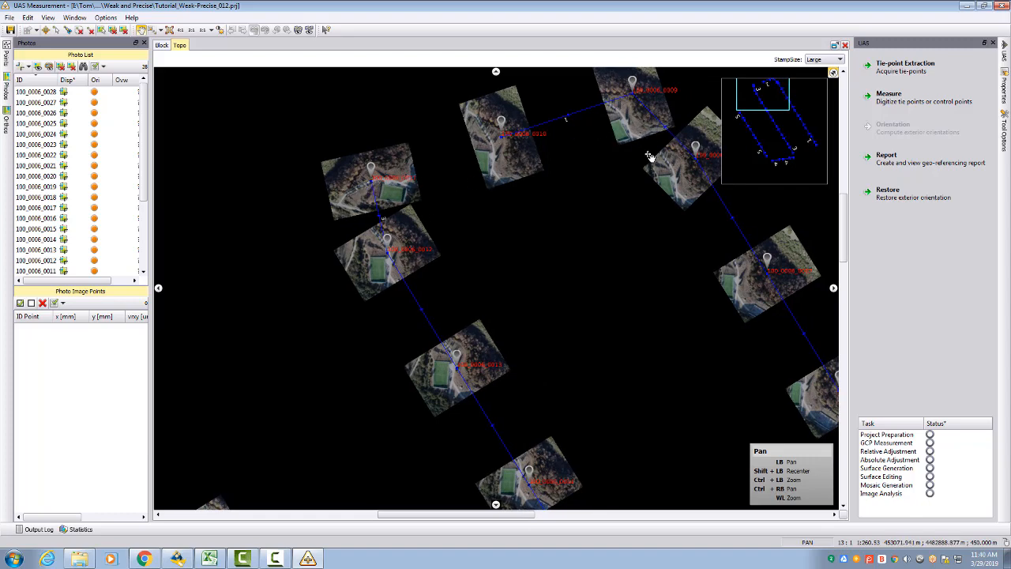
# Open the tie-point extraction parameters and check the options available for the approximate initial orientation
pyautogui.click(903, 71)
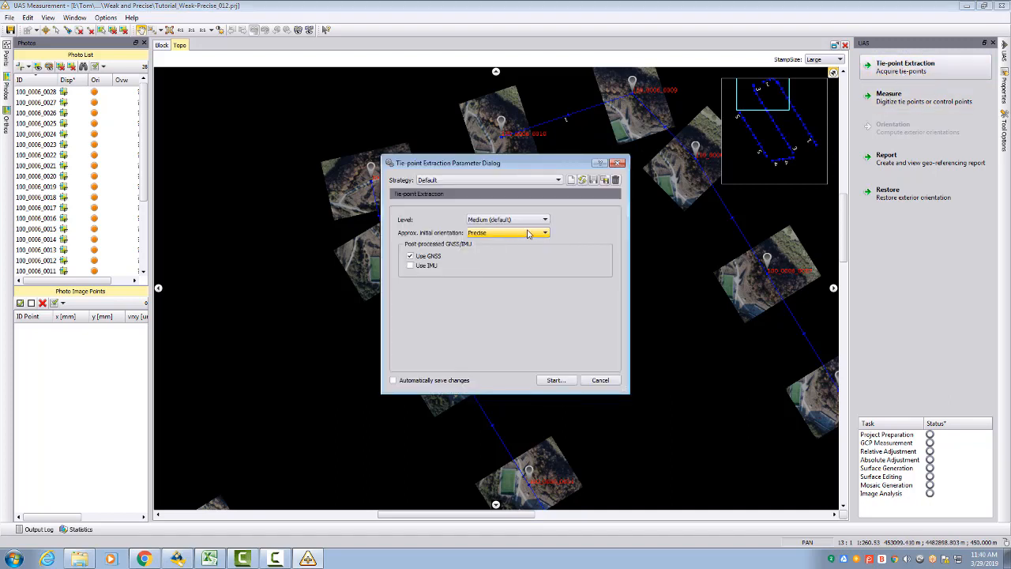
pyautogui.click(476, 234)
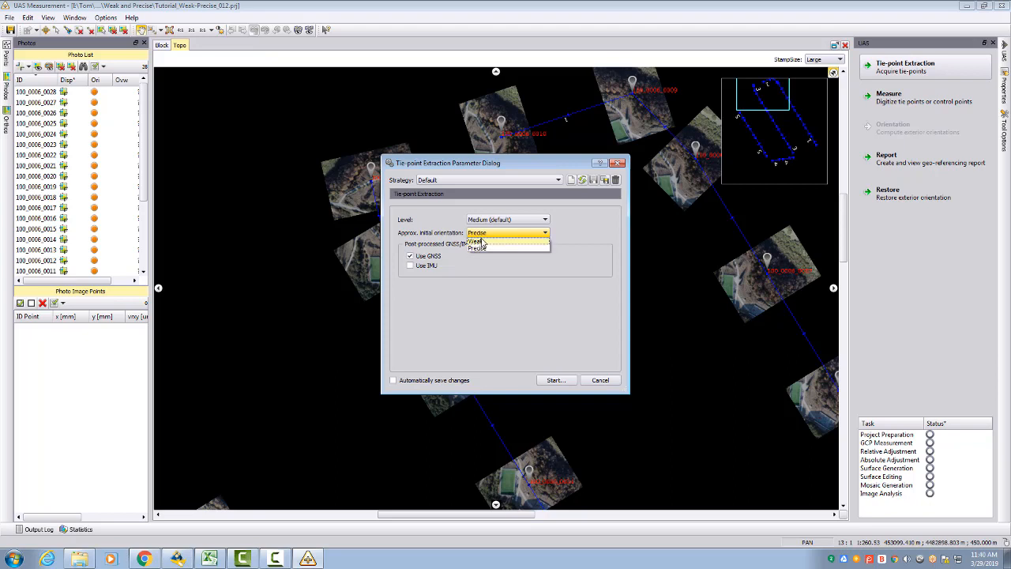
pyautogui.click(489, 234)
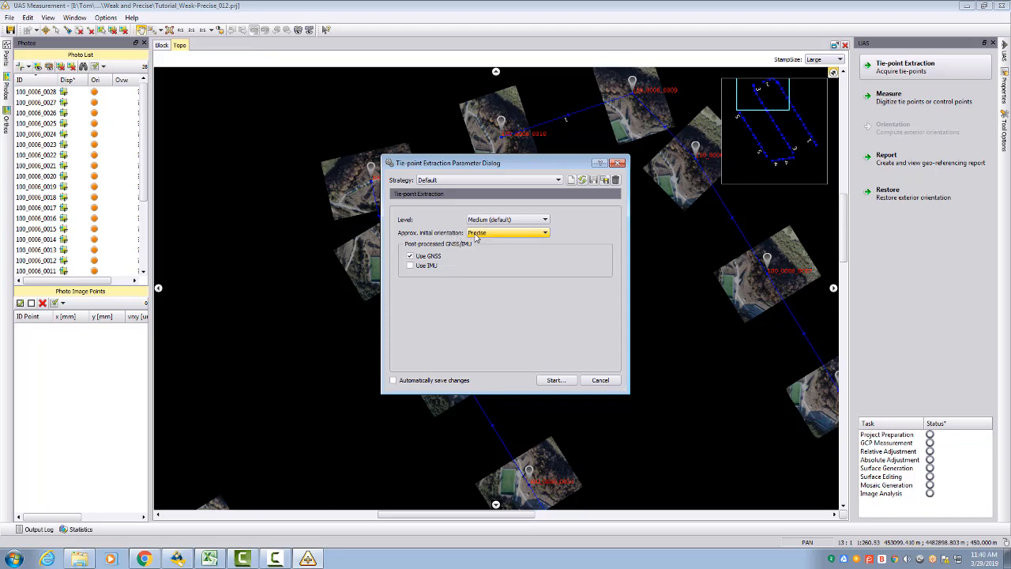
# Set the approximate initial orientation to Weak and the extraction level to Medium (default)
pyautogui.click(482, 234)
pyautogui.click(484, 249)
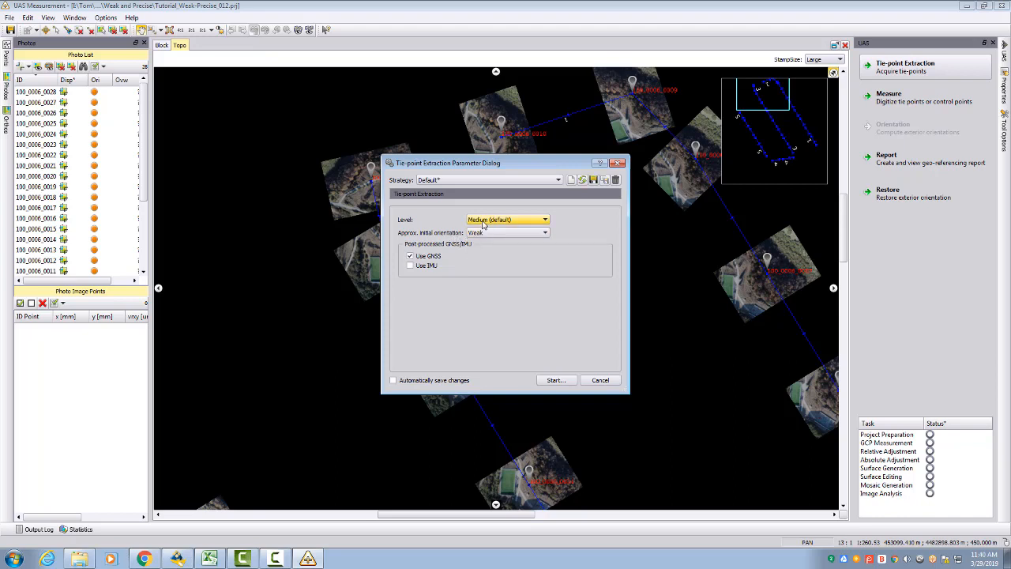
pyautogui.click(483, 221)
pyautogui.click(488, 235)
pyautogui.click(518, 222)
pyautogui.click(514, 244)
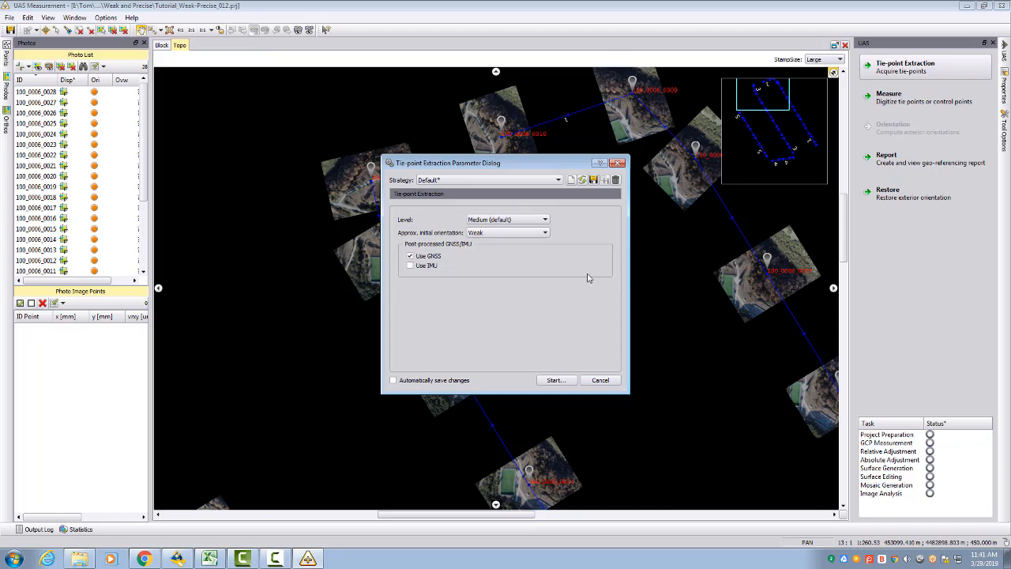
# Set the approximate initial orientation to Precise, save the strategy changes and switch to the TEST_Precise_10cm_Medium strategy
pyautogui.click(531, 232)
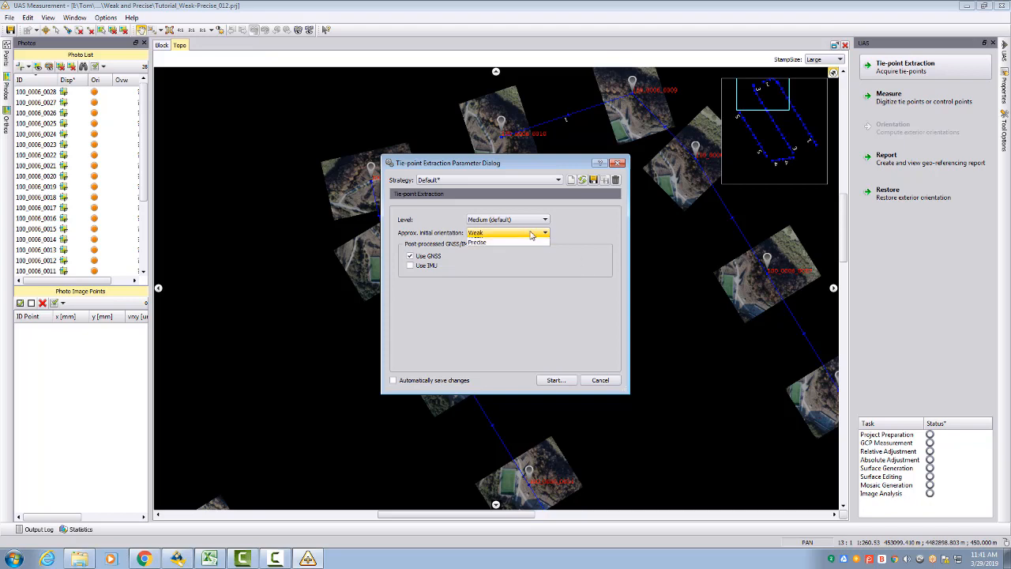
pyautogui.click(513, 247)
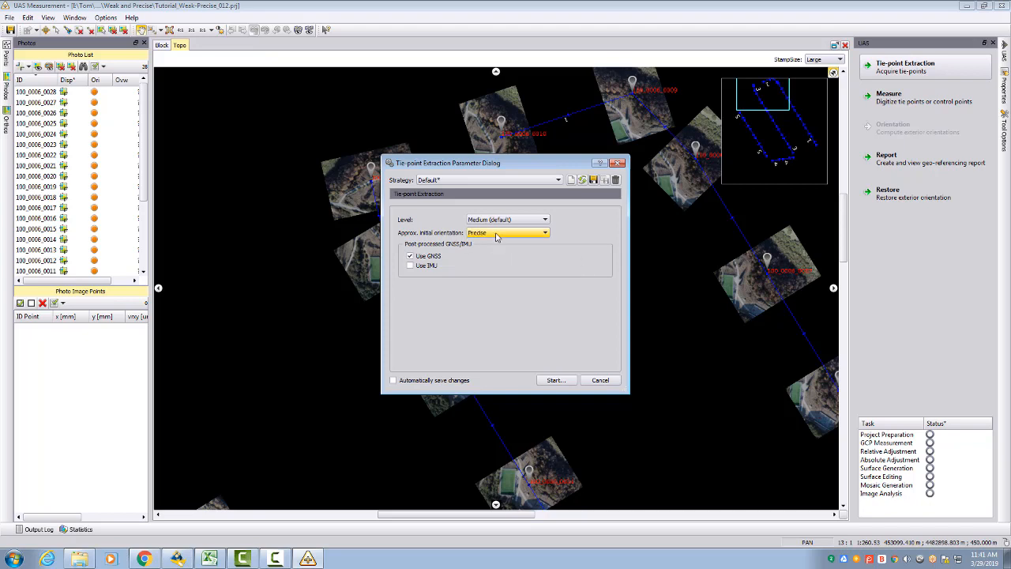
pyautogui.click(534, 179)
pyautogui.click(495, 195)
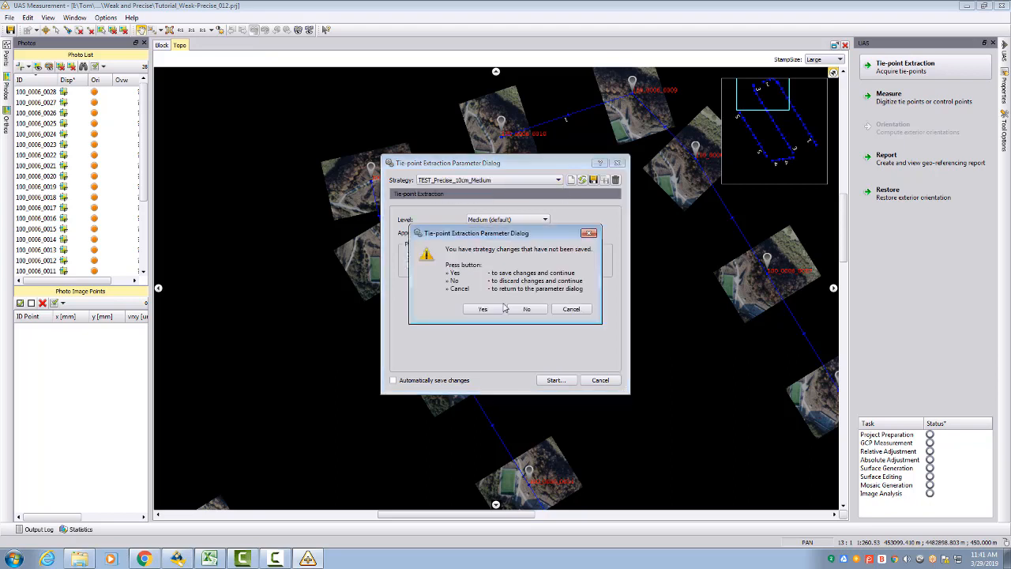
pyautogui.click(496, 312)
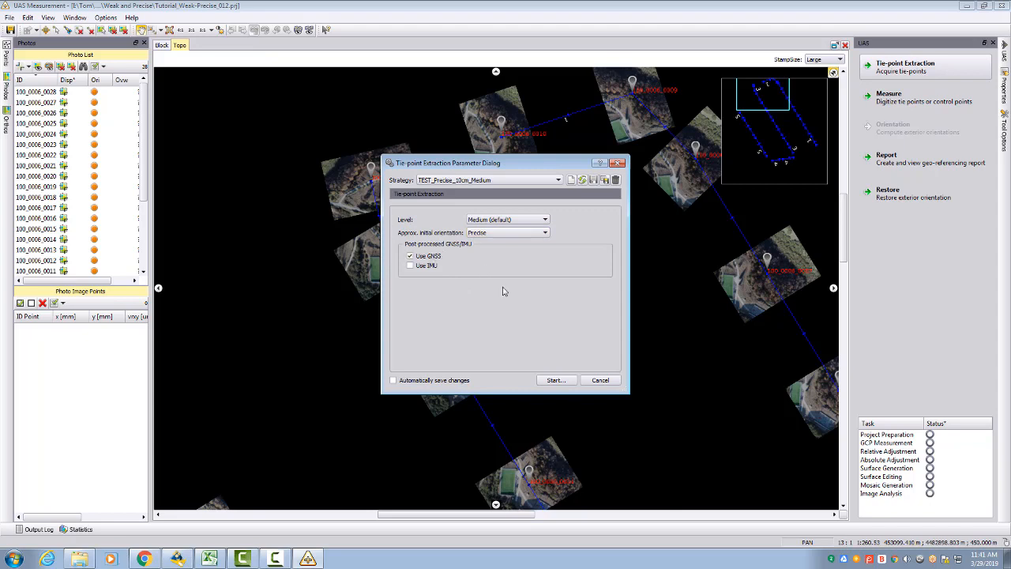
# Run the tie-point extraction with the chosen strategy and close the processing log once it completes
pyautogui.click(556, 380)
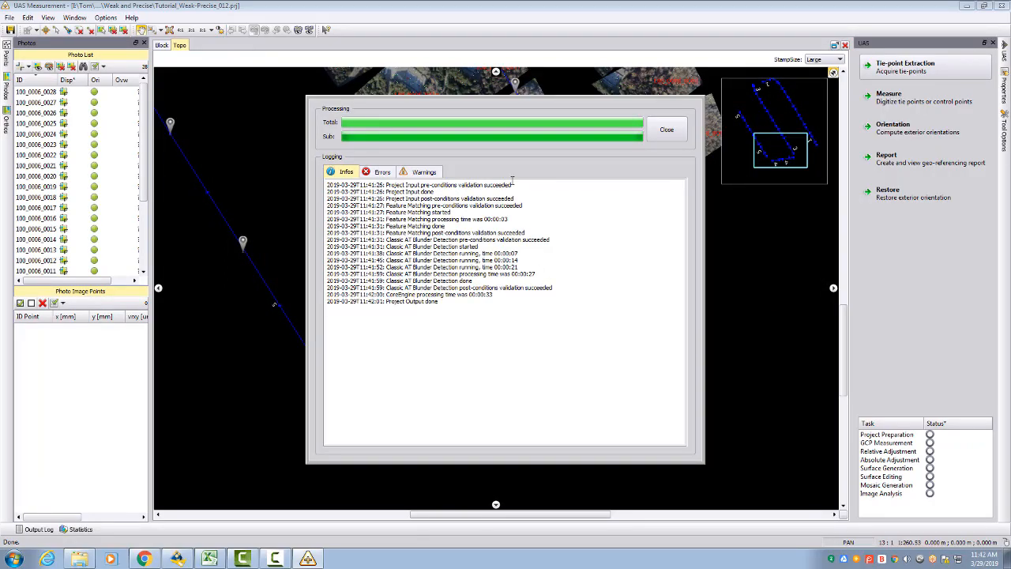
pyautogui.click(665, 133)
# Set the stamp size to Medium and examine the photo placement along the strips in the topo viewer
pyautogui.scroll(-2, 473, 127)
pyautogui.moveTo(473, 127); pyautogui.dragTo(492, 322)
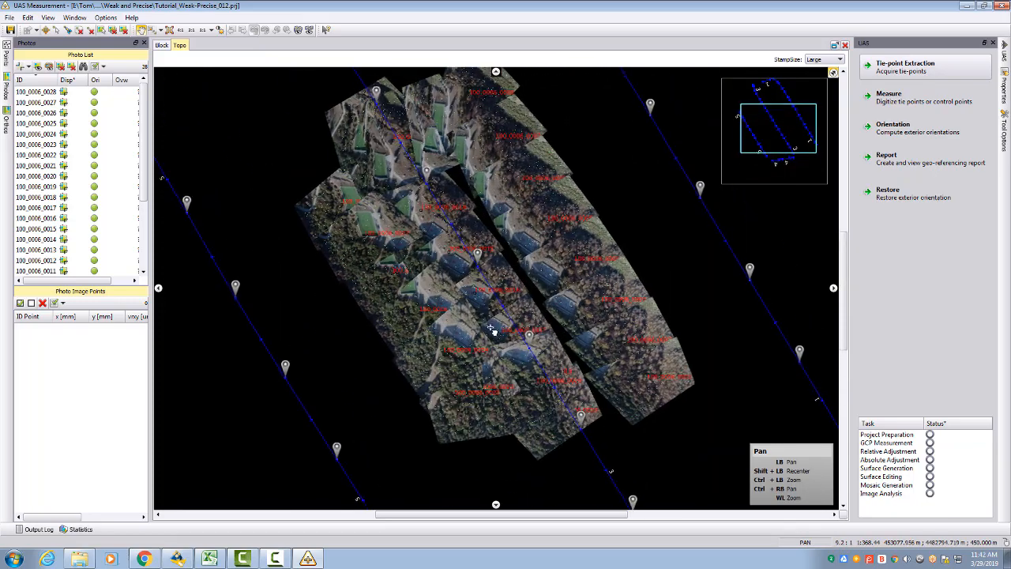
pyautogui.scroll(2, 397, 183)
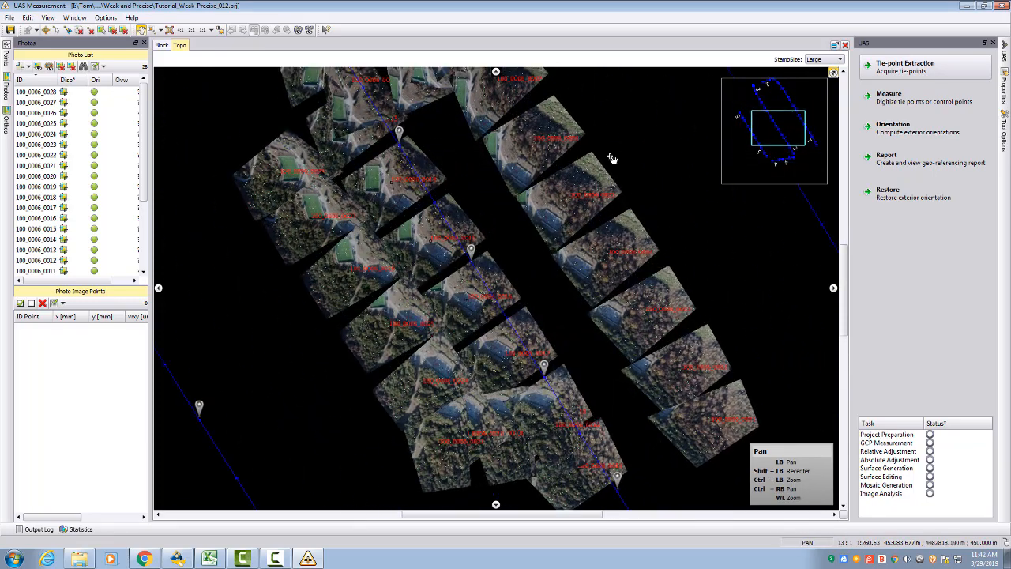
pyautogui.click(839, 59)
pyautogui.click(820, 77)
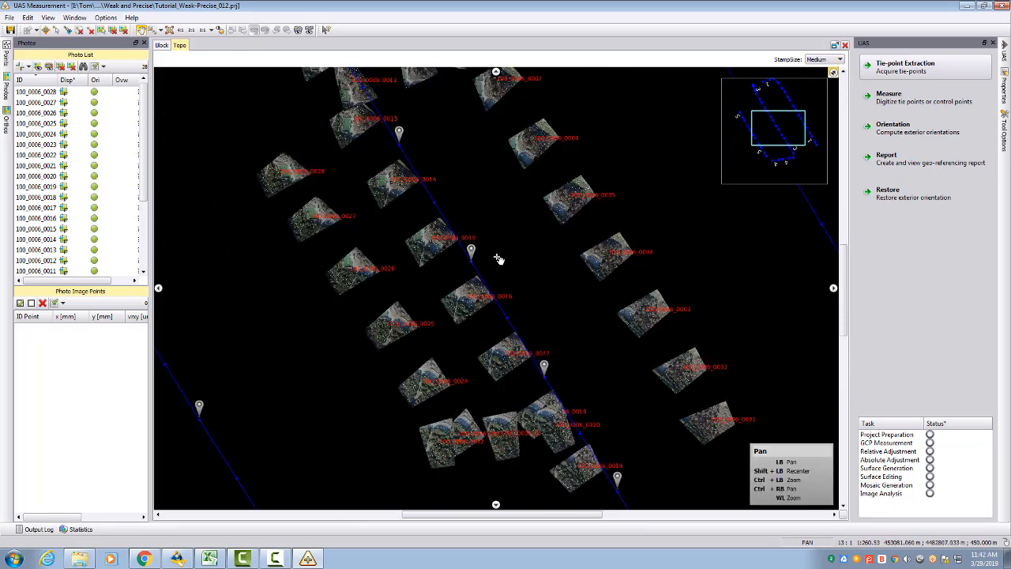
pyautogui.moveTo(494, 163); pyautogui.dragTo(535, 280)
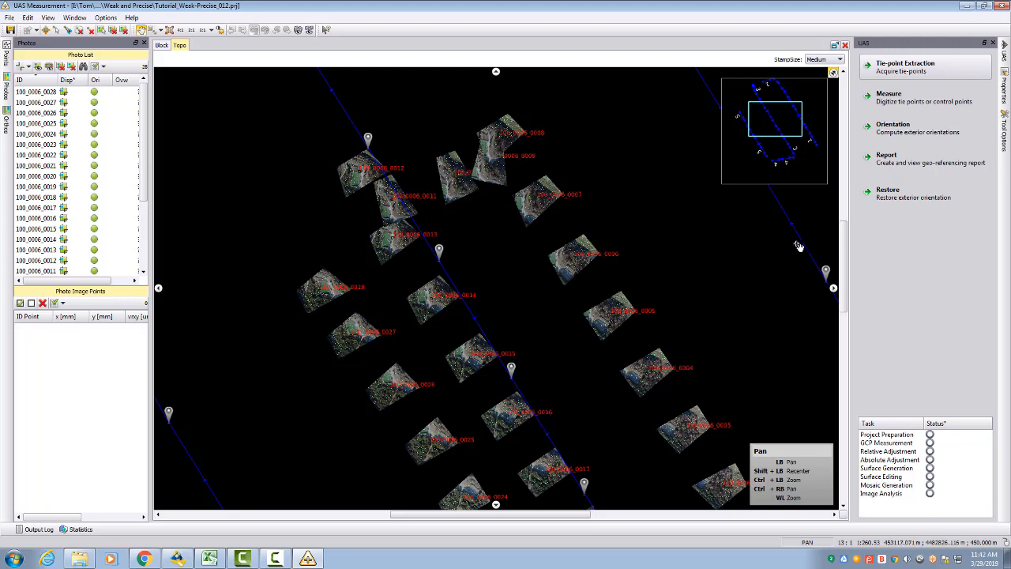
# Reopen the tie-point extraction parameters for the Default strategy
pyautogui.click(901, 69)
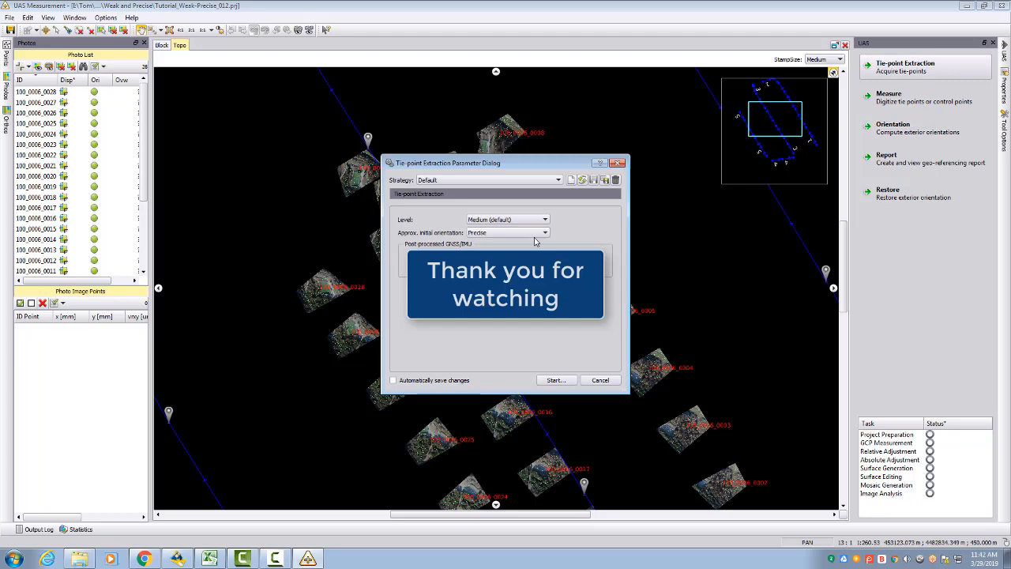